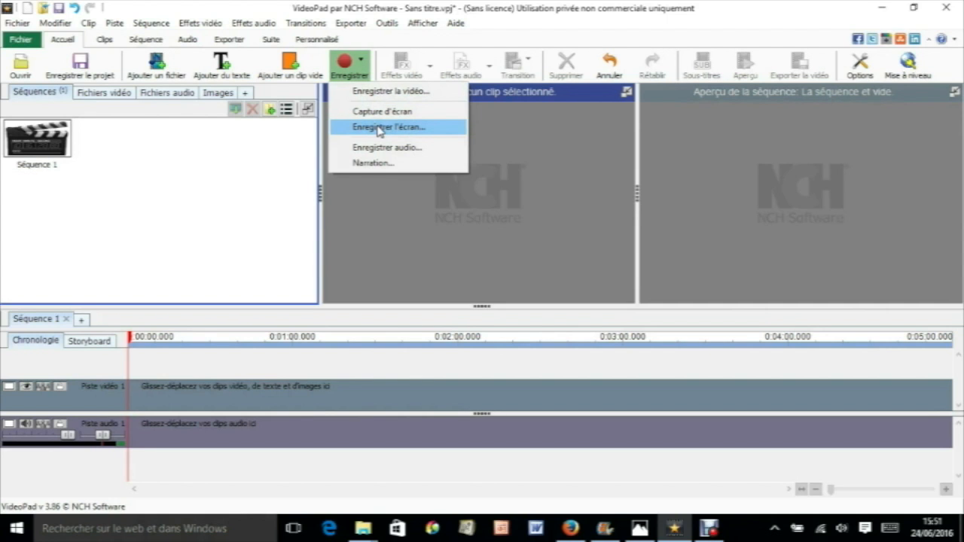
Import the image pub_capsulesvideos.gif from the desktop (Bureau) into the project's Images bin.
click(378, 200)
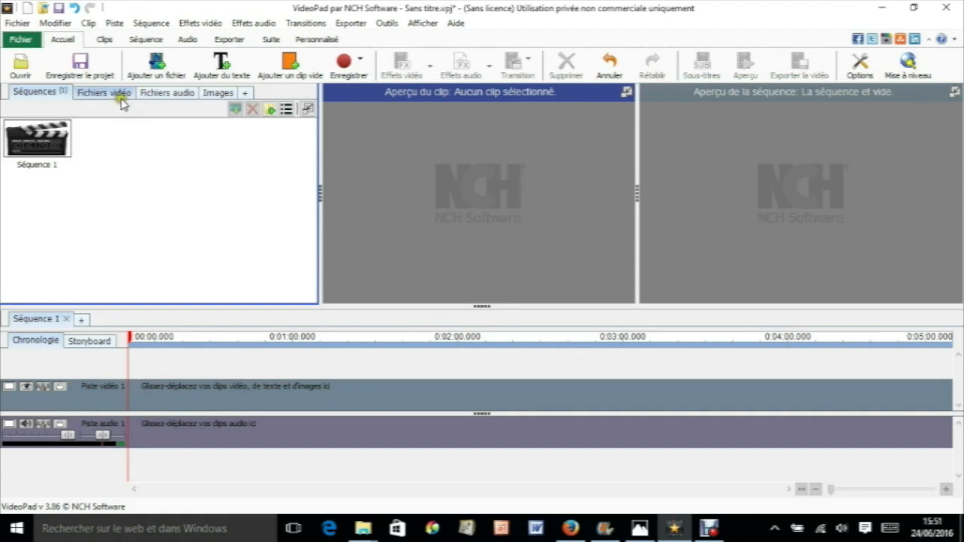
click(221, 92)
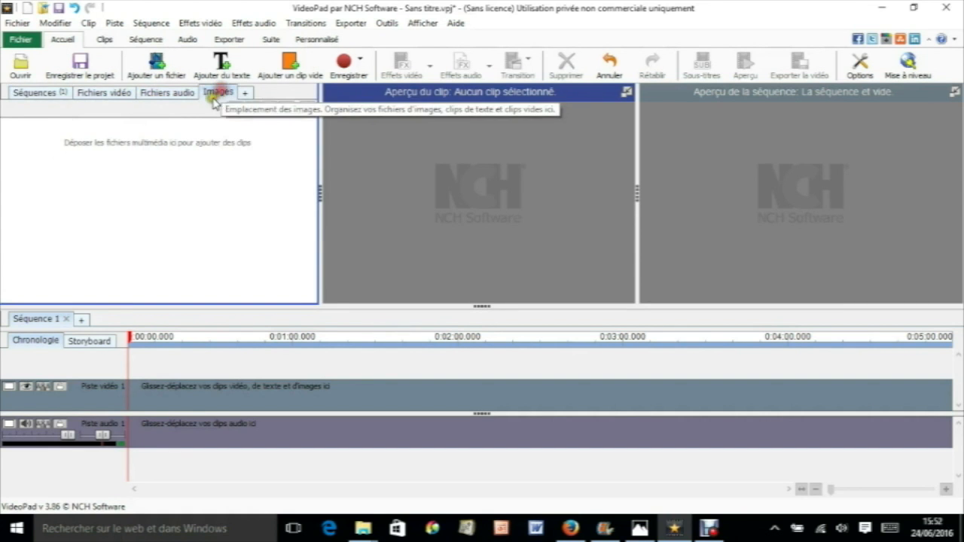
click(156, 64)
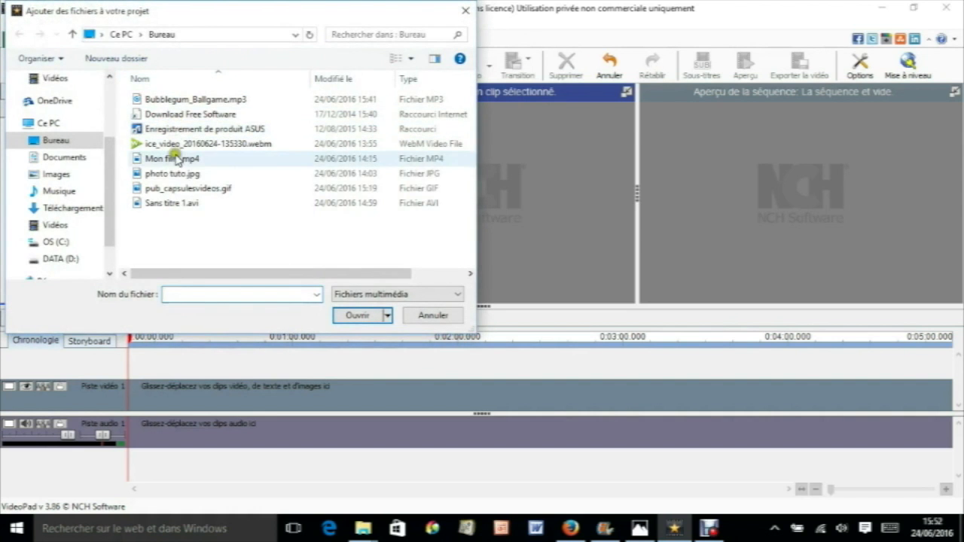
click(191, 188)
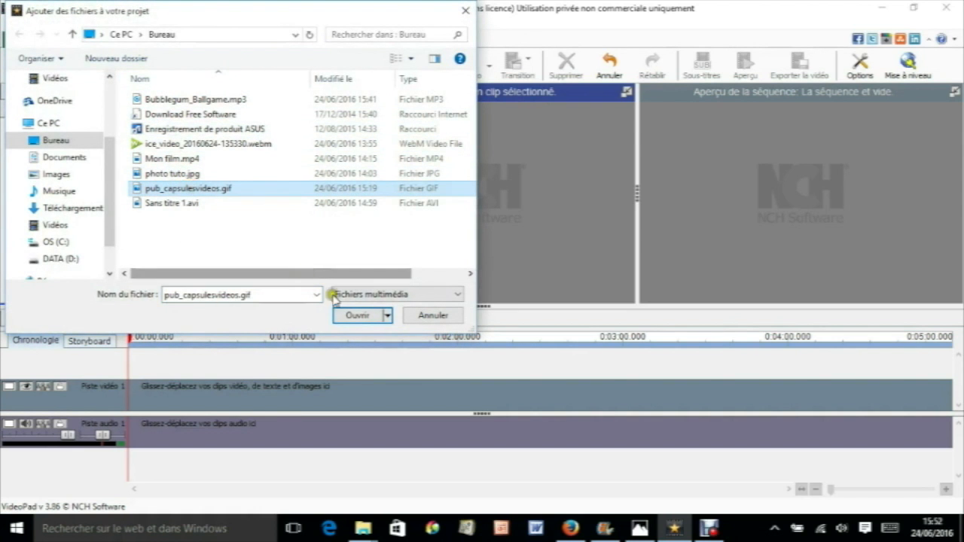
click(360, 315)
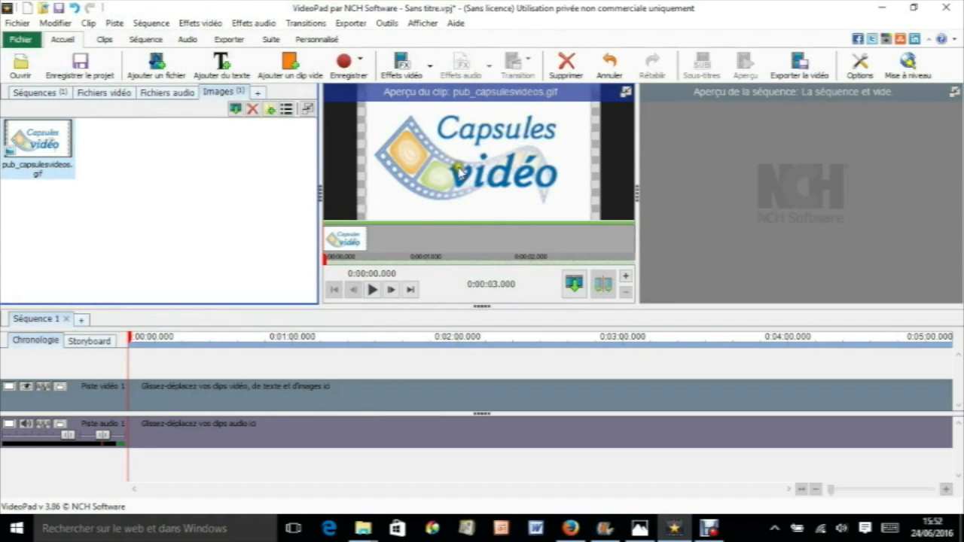
Add an Échelle effect to the pub_capsulesvideos.gif clip with width 58.26% and height 49.50%, and save it as preset "essai".
click(47, 141)
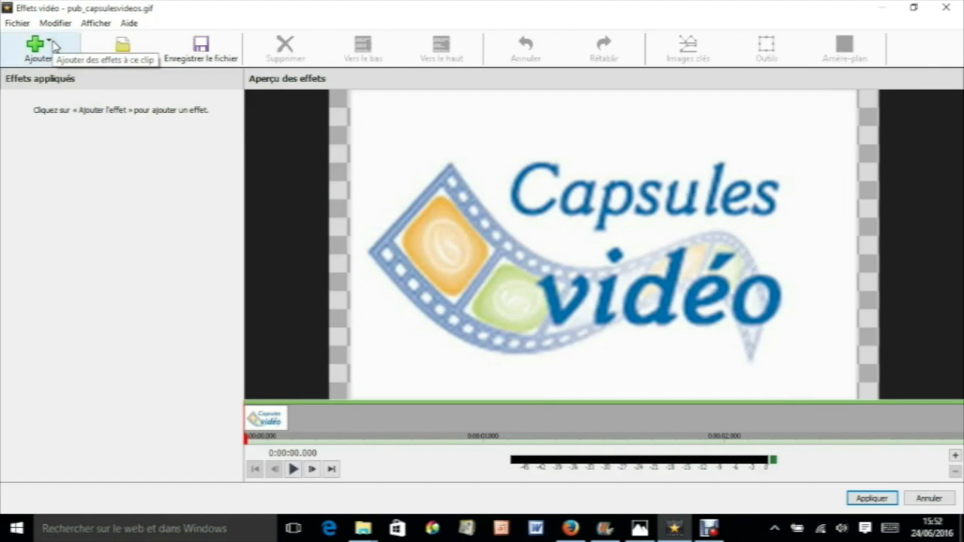
click(52, 47)
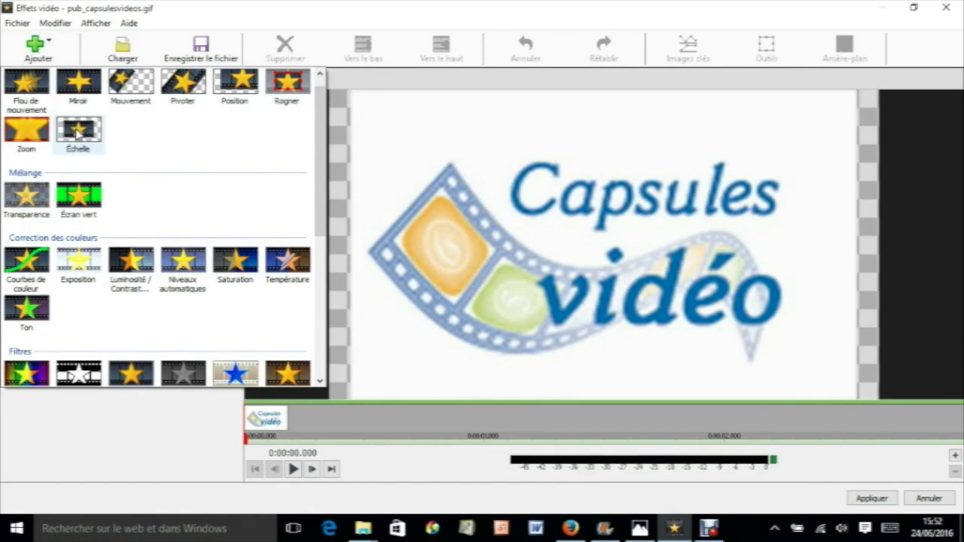
scroll(93, 134, down, 3)
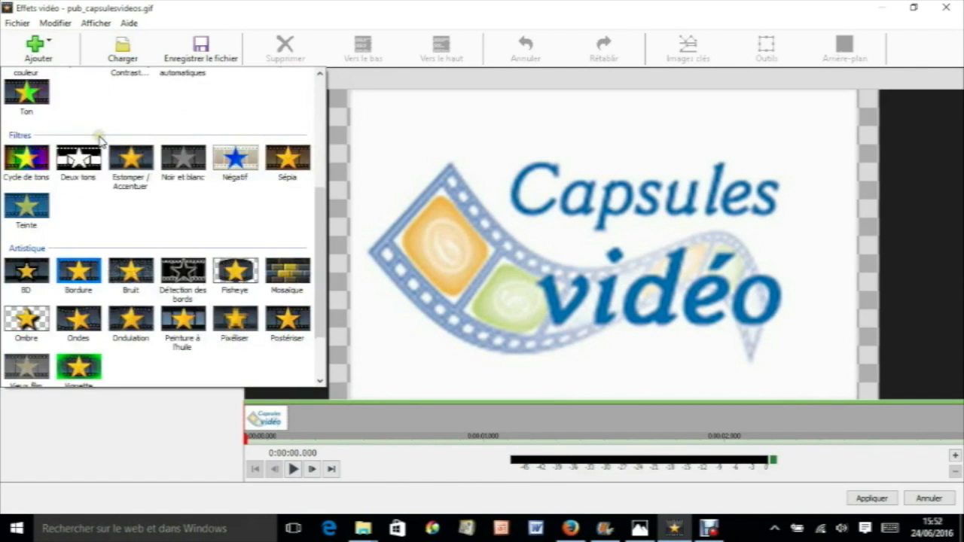
scroll(100, 140, up, 3)
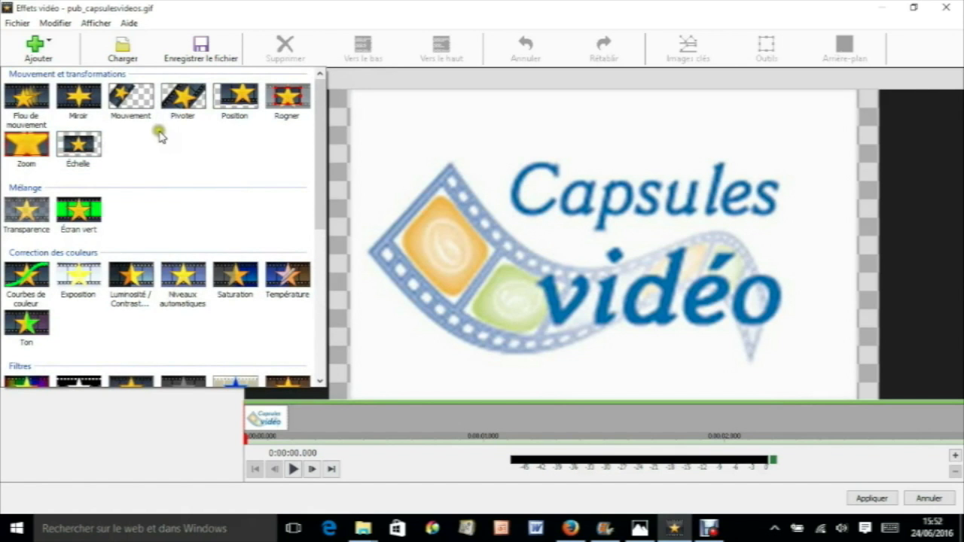
click(79, 147)
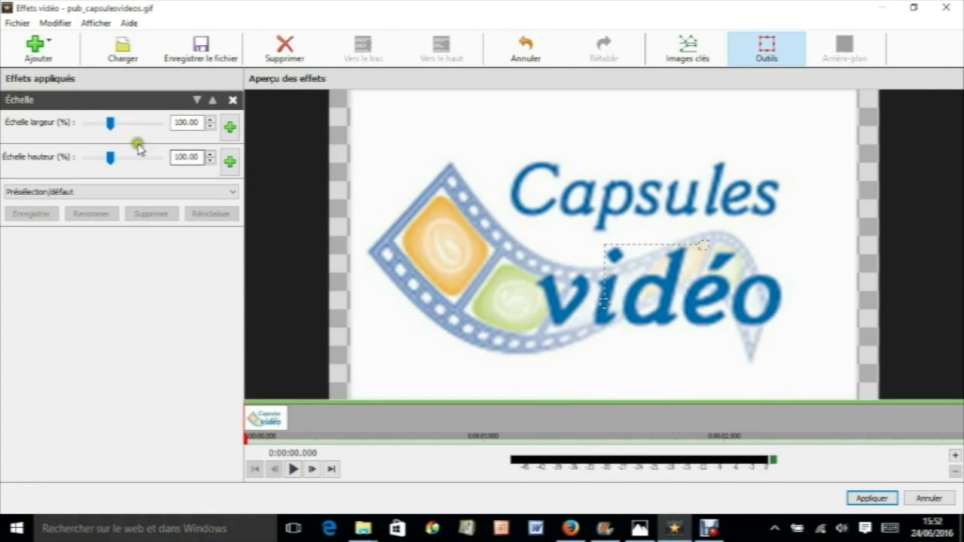
drag(109, 158, 95, 158)
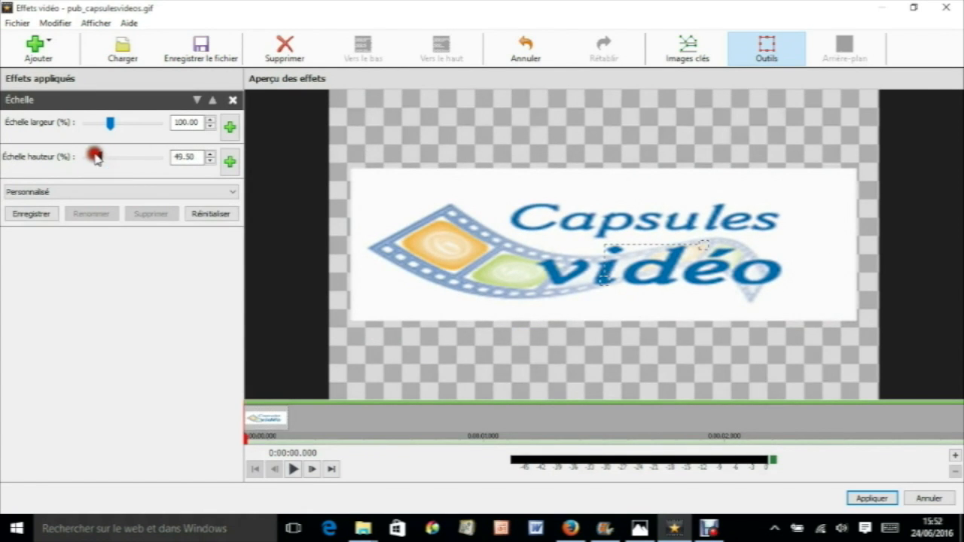
mouse_move(110, 123)
mouse_down()
mouse_move(98, 123)
mouse_move(100, 133)
mouse_up()
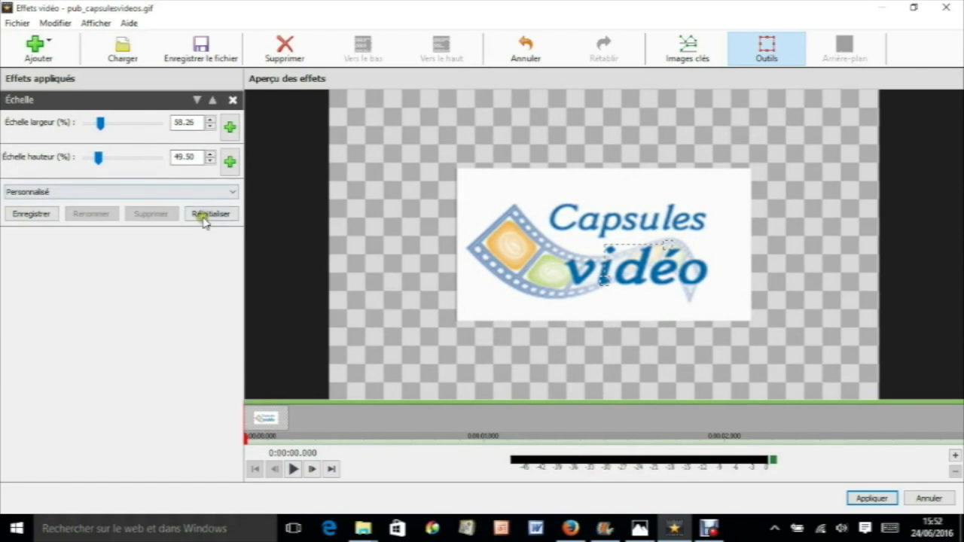
click(34, 214)
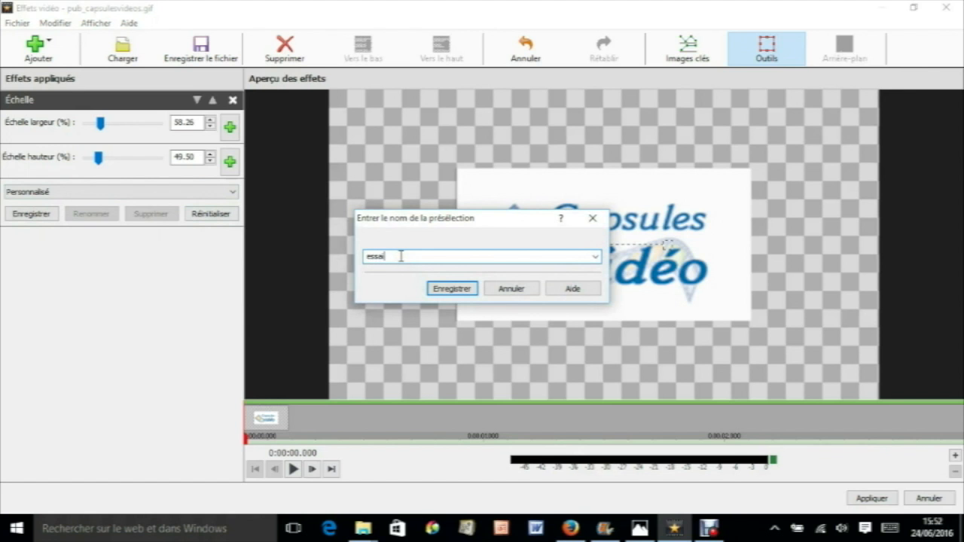
key(Return)
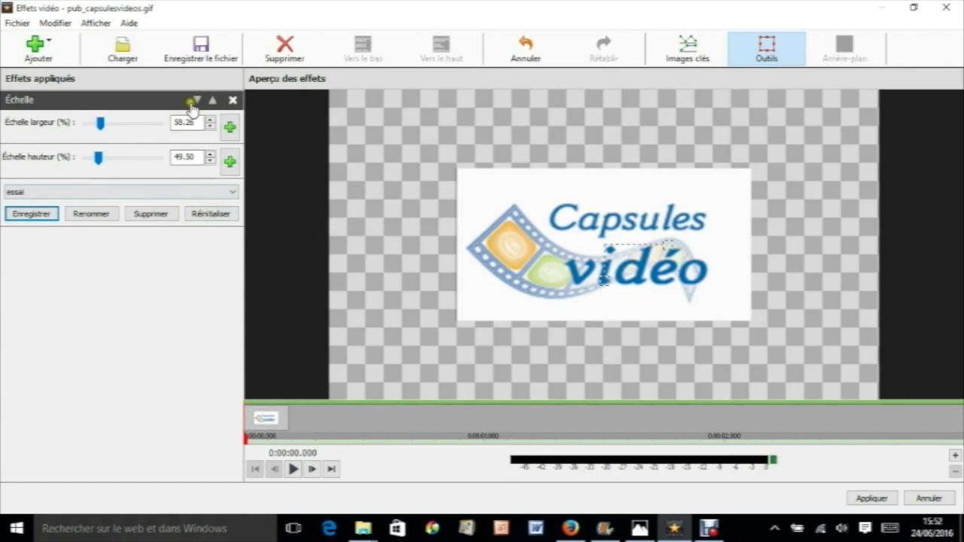
Add a Position effect with a 15.66% vertical offset to the logo, save it as preset "essai2", and apply the effects.
click(44, 39)
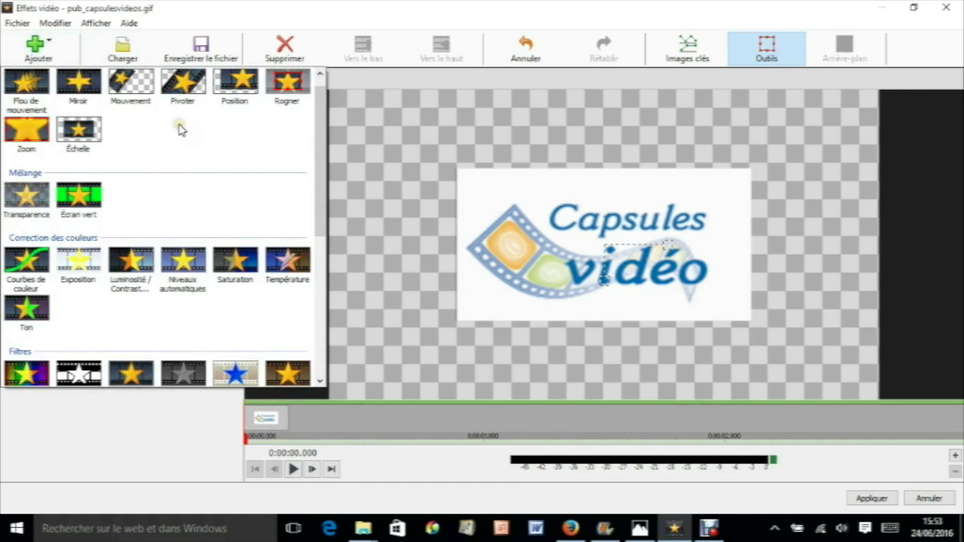
click(234, 85)
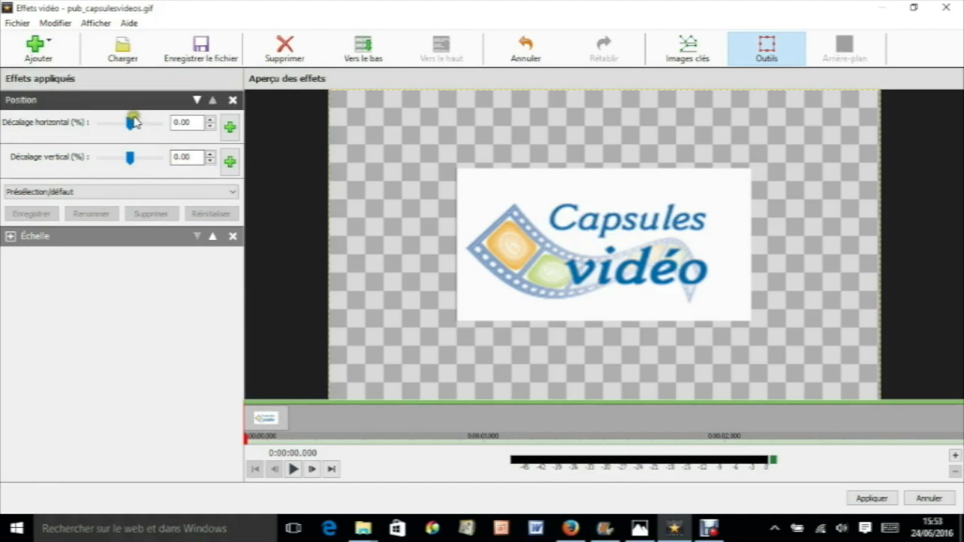
mouse_move(128, 162)
mouse_down()
mouse_move(119, 160)
mouse_move(133, 161)
mouse_up()
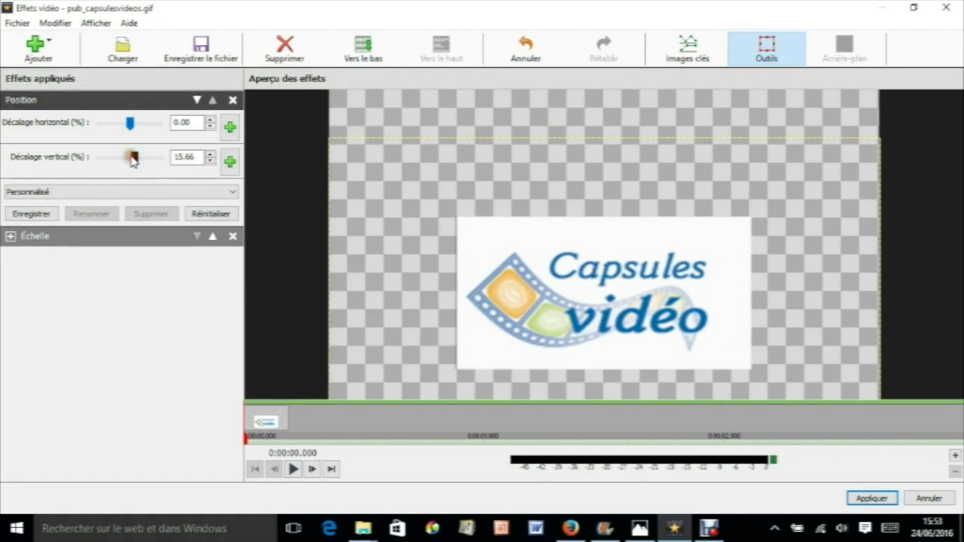
click(37, 215)
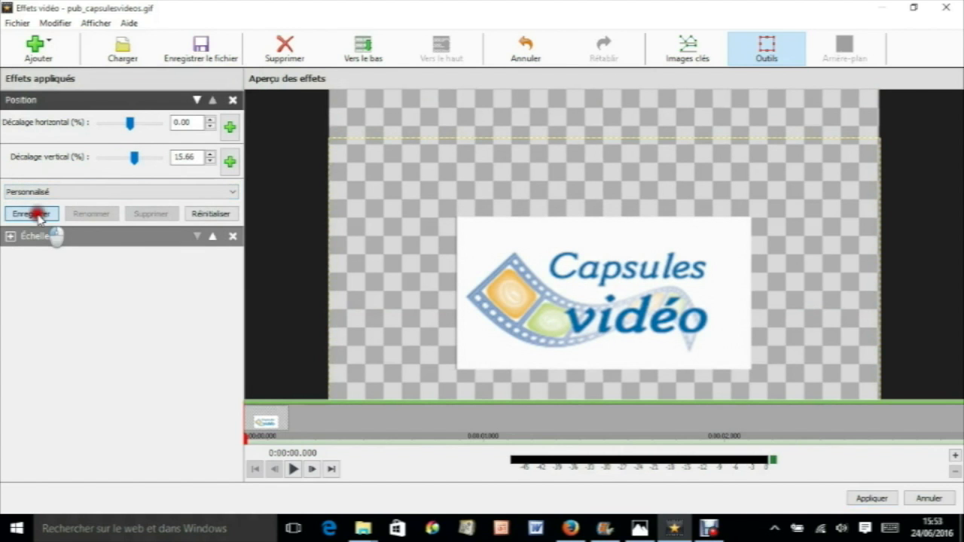
text(essai2)
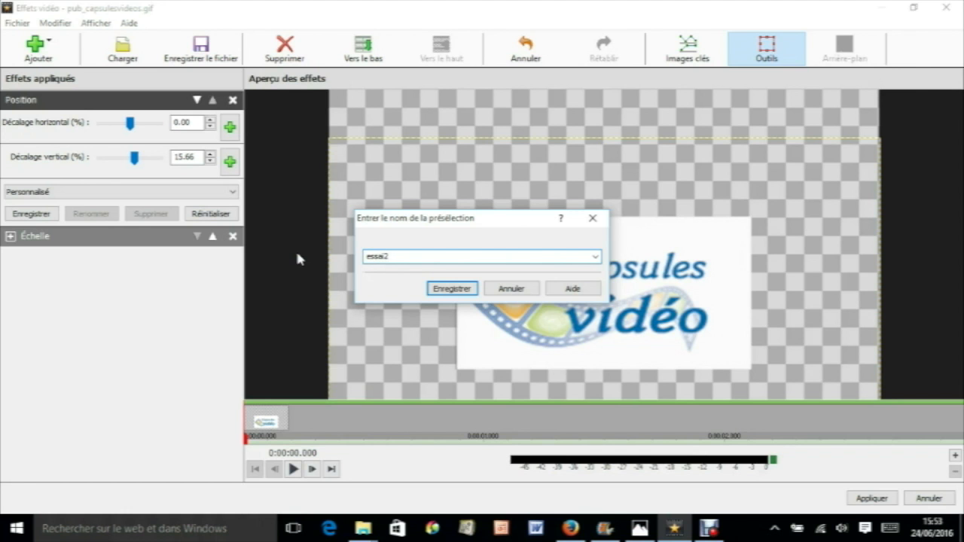
key(Return)
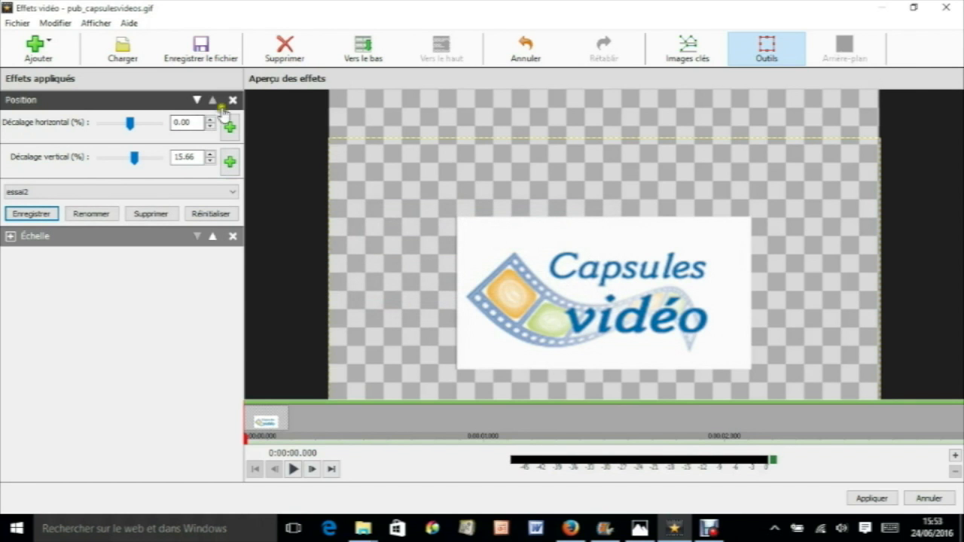
click(872, 498)
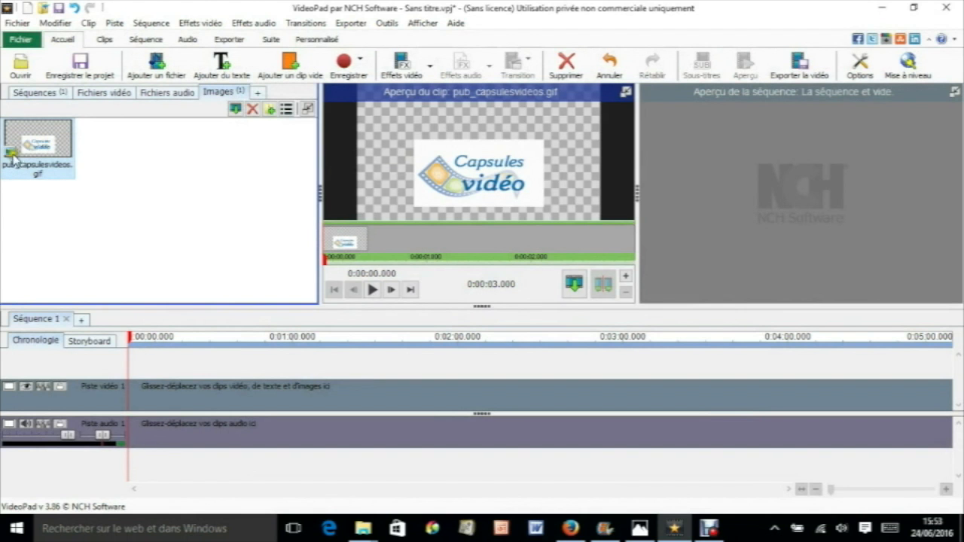
Place the logo image at the start of video track 1 and extend it to about 10 seconds.
drag(41, 141, 142, 394)
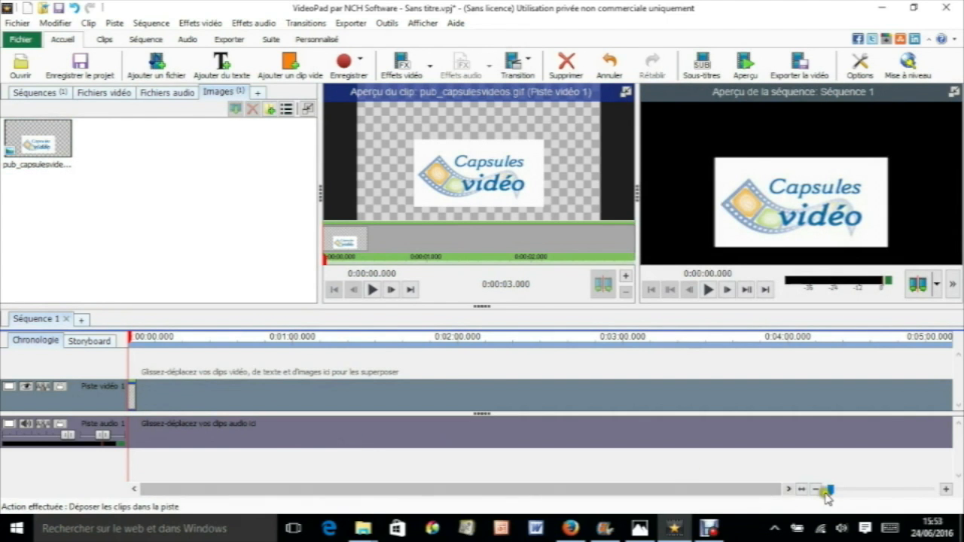
drag(835, 489, 857, 490)
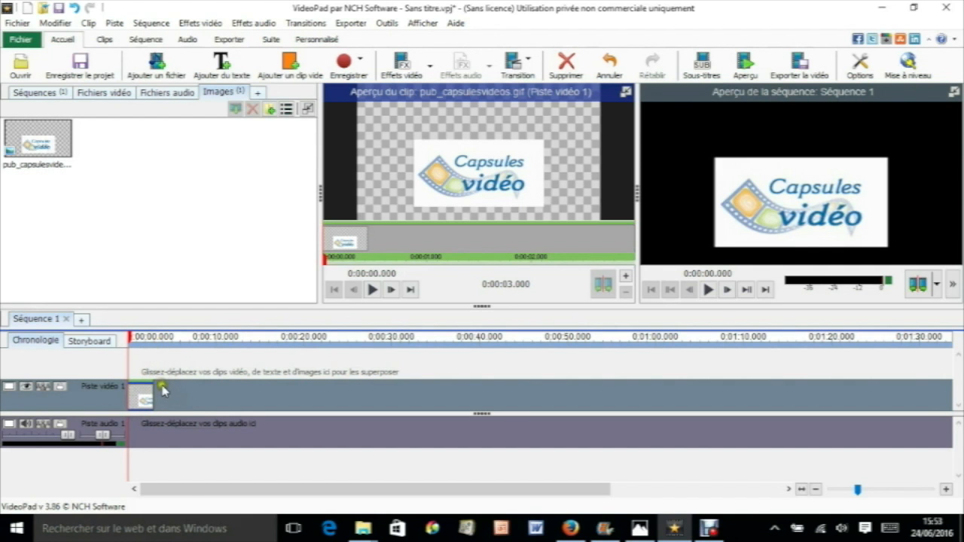
drag(149, 389, 215, 394)
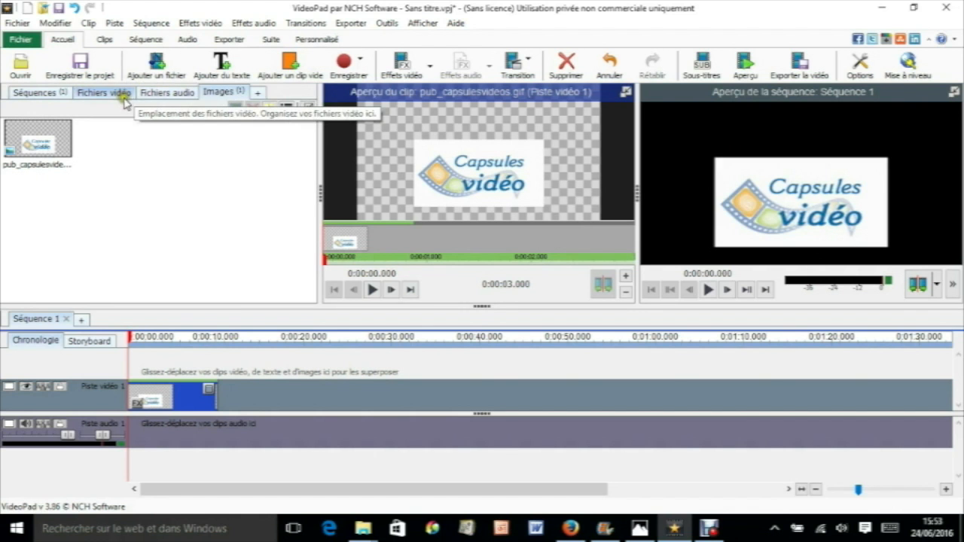
Add a text clip reading "Ma première capsule" to the project.
click(217, 69)
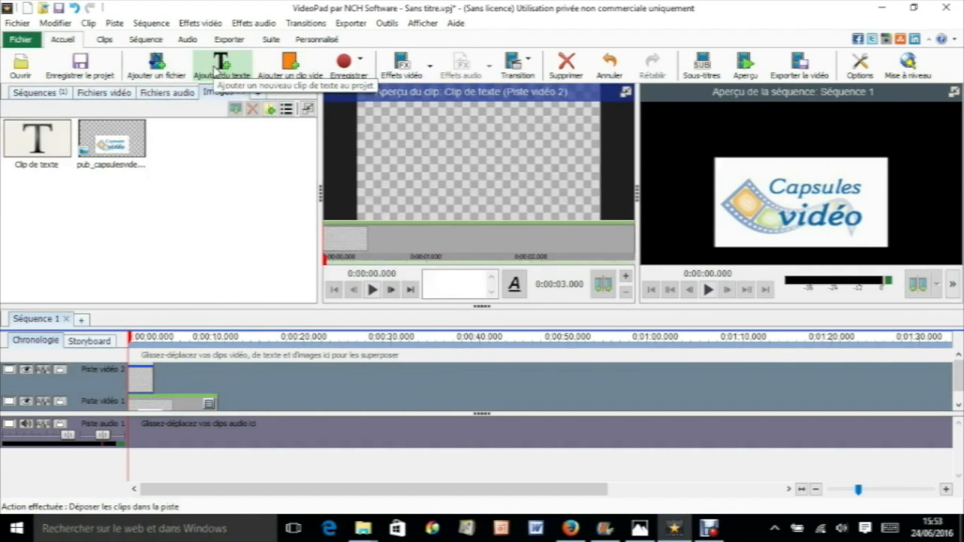
double_click(44, 148)
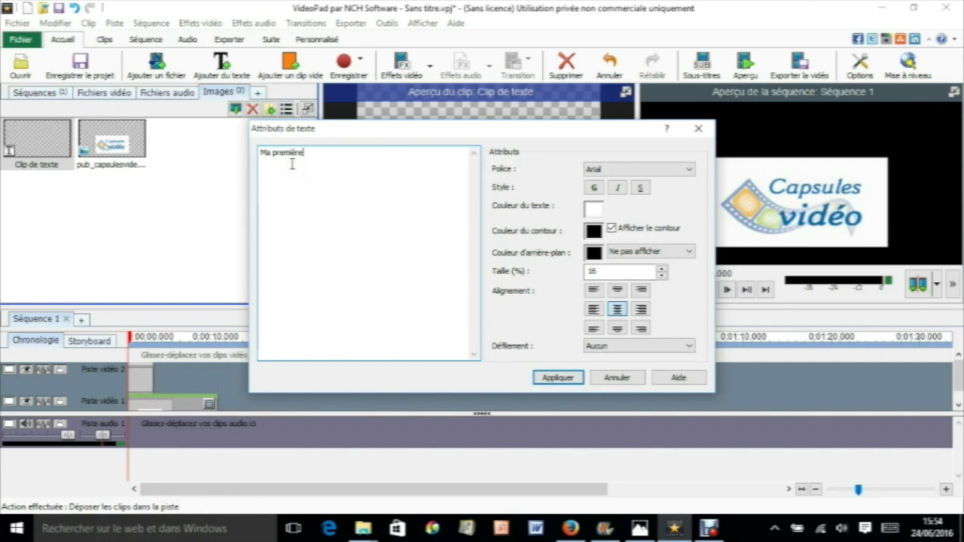
text(Ma première capsule)
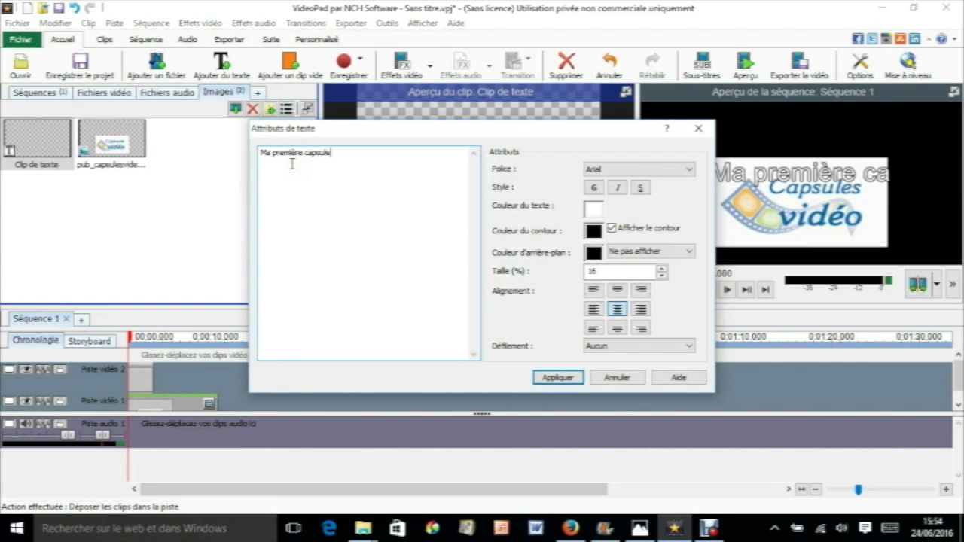
click(558, 378)
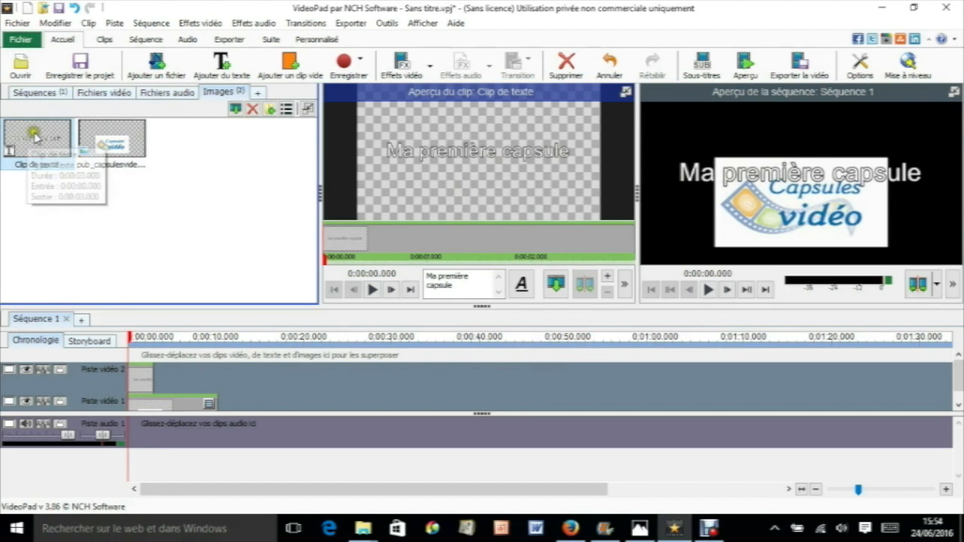
Move the title text above the logo and extend its clip on video track 2 to about 10 seconds.
drag(435, 152, 439, 119)
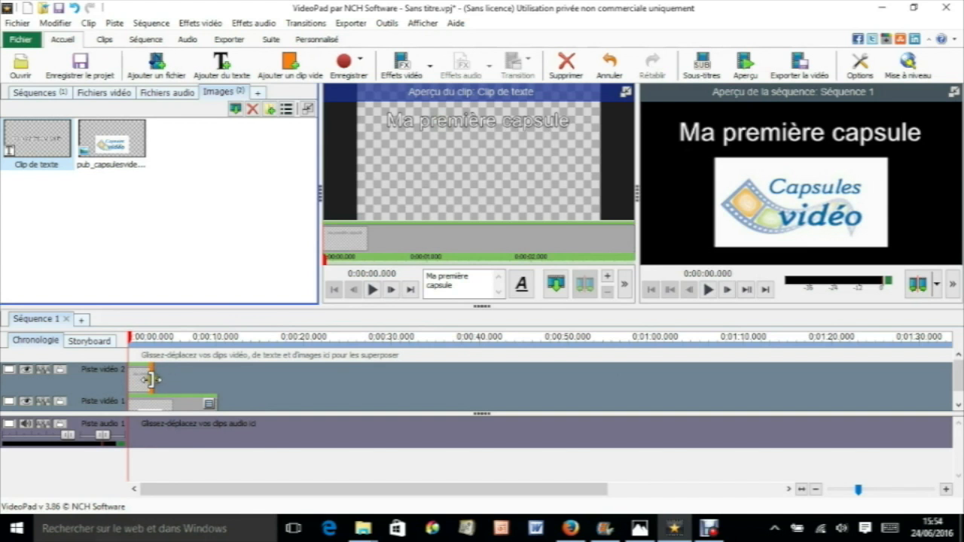
drag(150, 379, 216, 382)
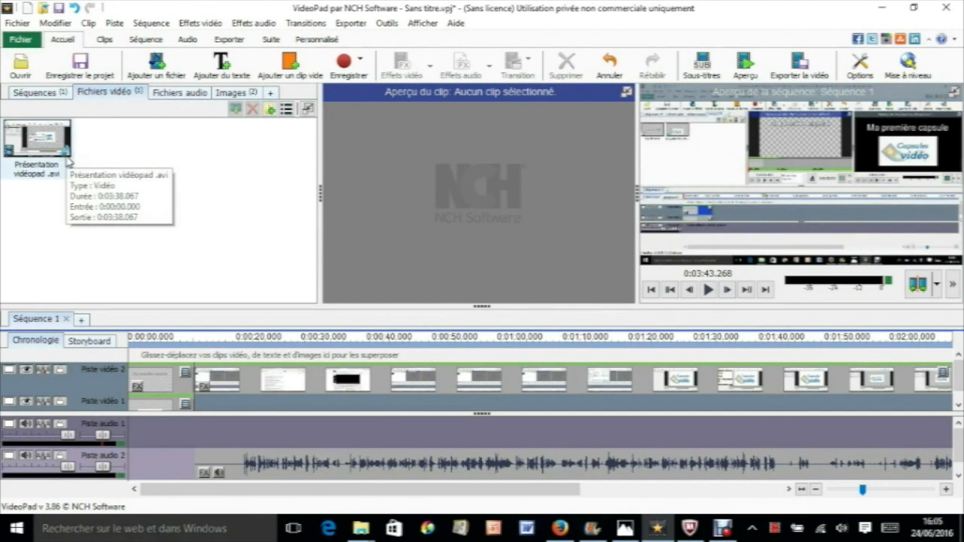
drag(66, 161, 161, 378)
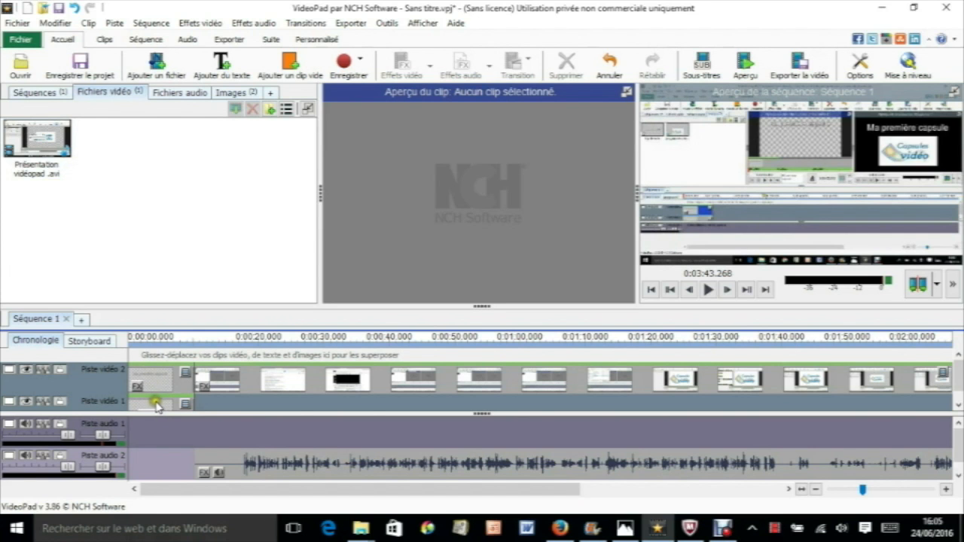
drag(156, 407, 496, 383)
click(724, 447)
Switch to Firefox and show the Prezi presentation on "La classe inversée" in full screen.
click(553, 520)
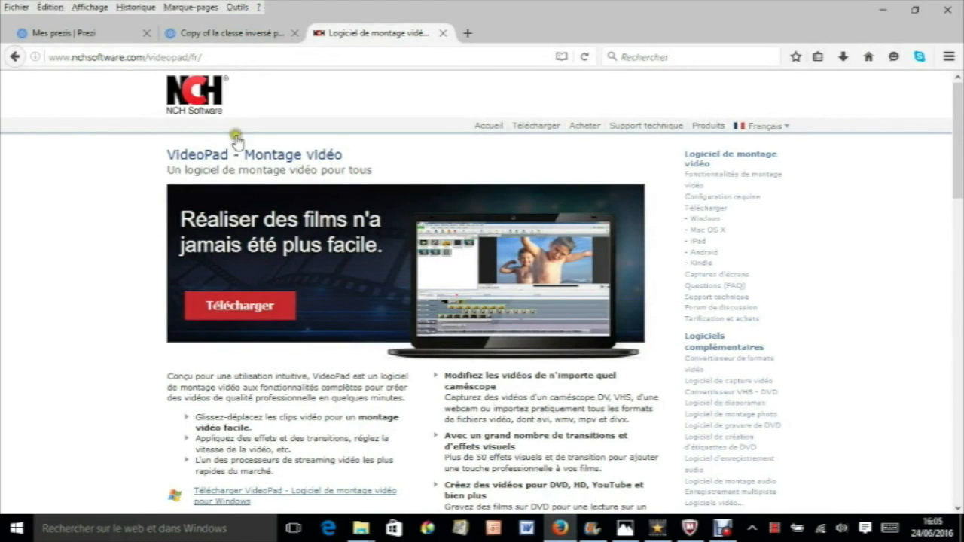
click(200, 30)
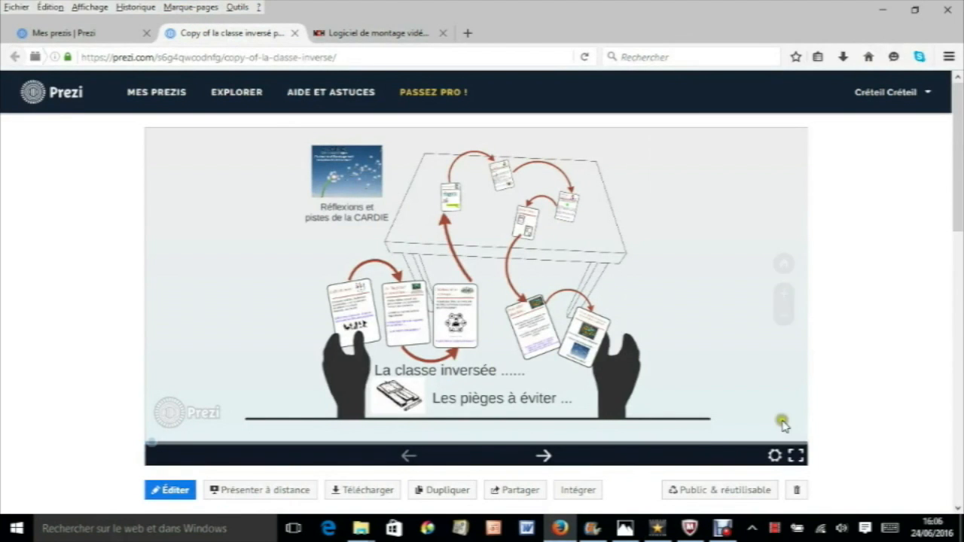
right_click(800, 454)
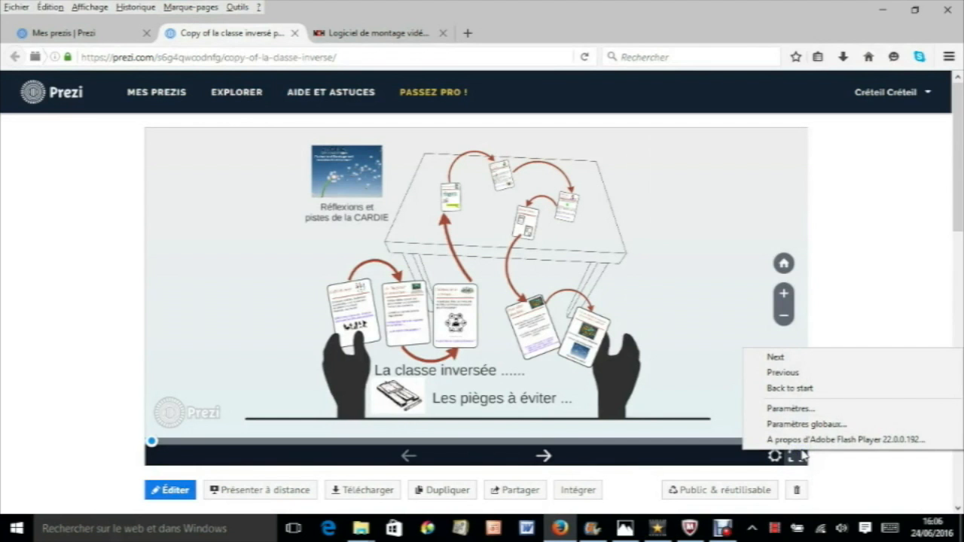
click(796, 456)
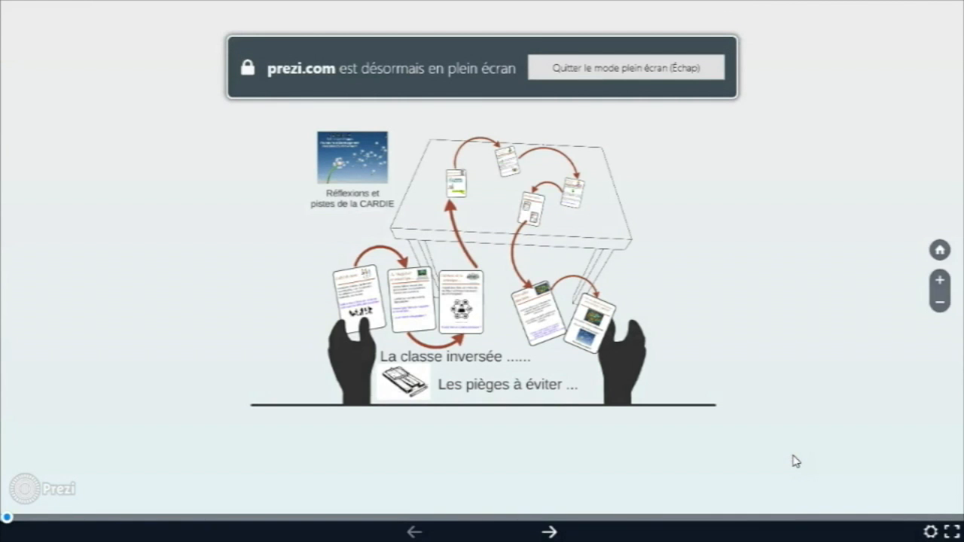
Advance the full-screen presentation slide by slide to "Attention au cumul", and leave full screen.
click(549, 532)
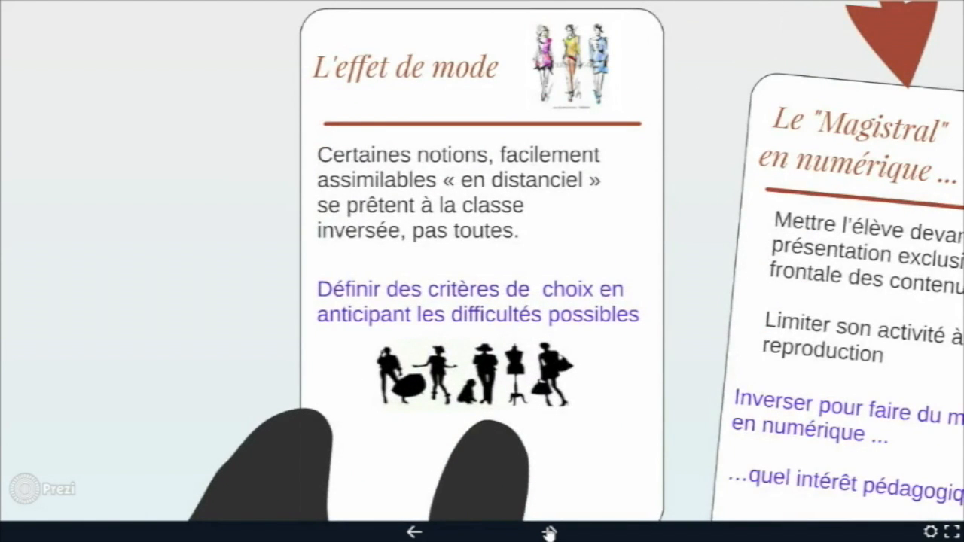
click(549, 531)
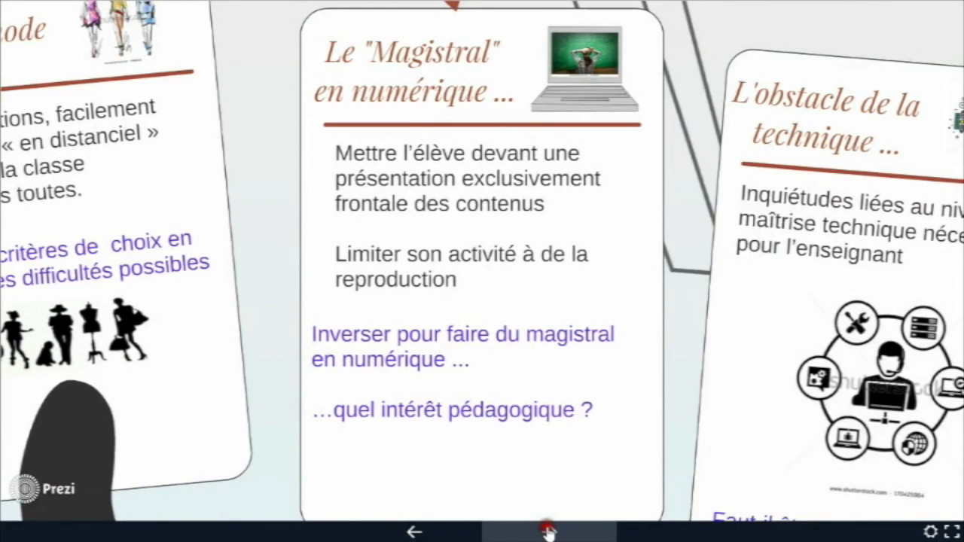
click(549, 532)
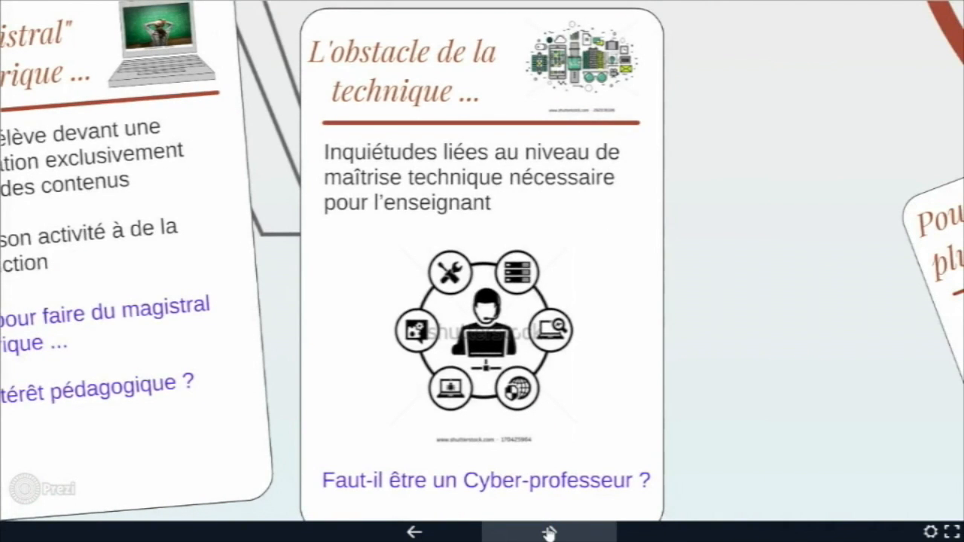
click(550, 532)
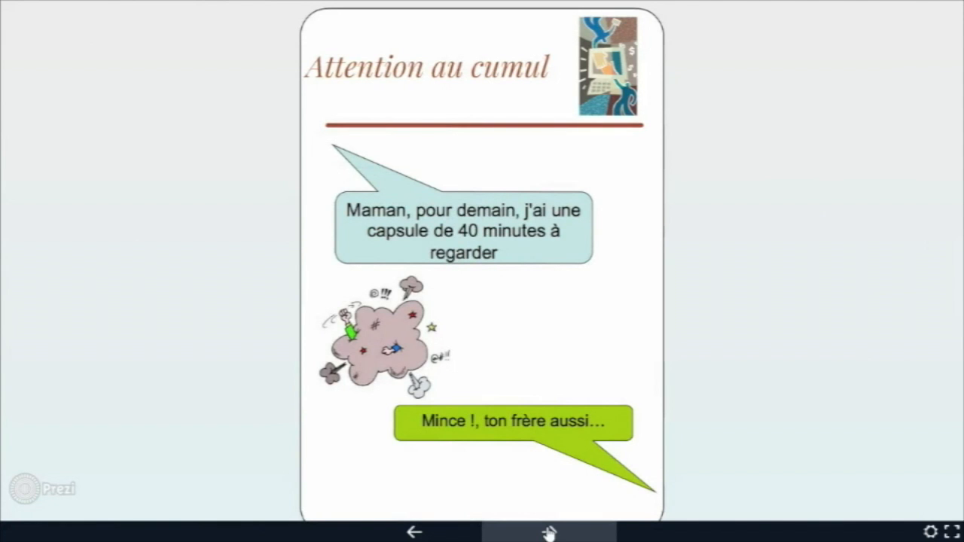
key(Escape)
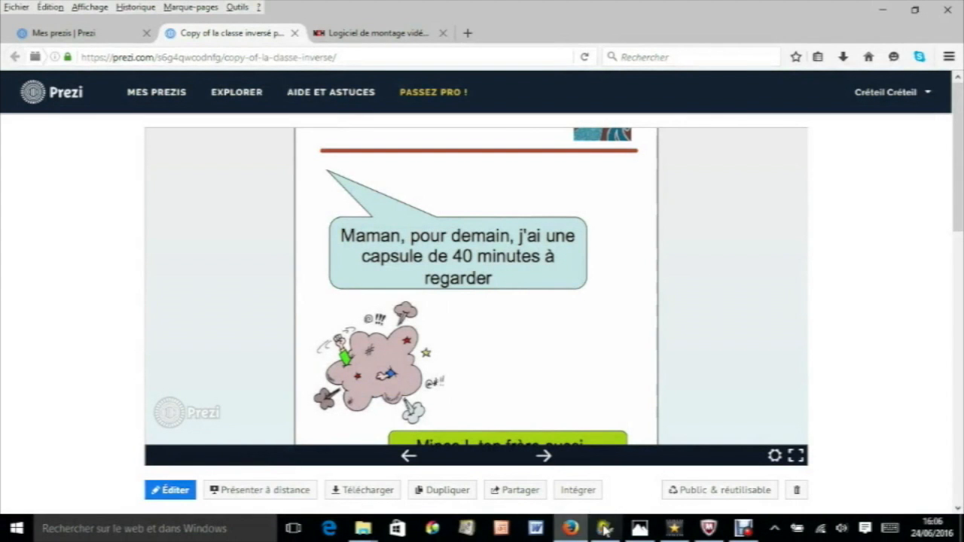
Switch to the Debut video recorder and stop the running full-screen recording.
mouse_move(708, 531)
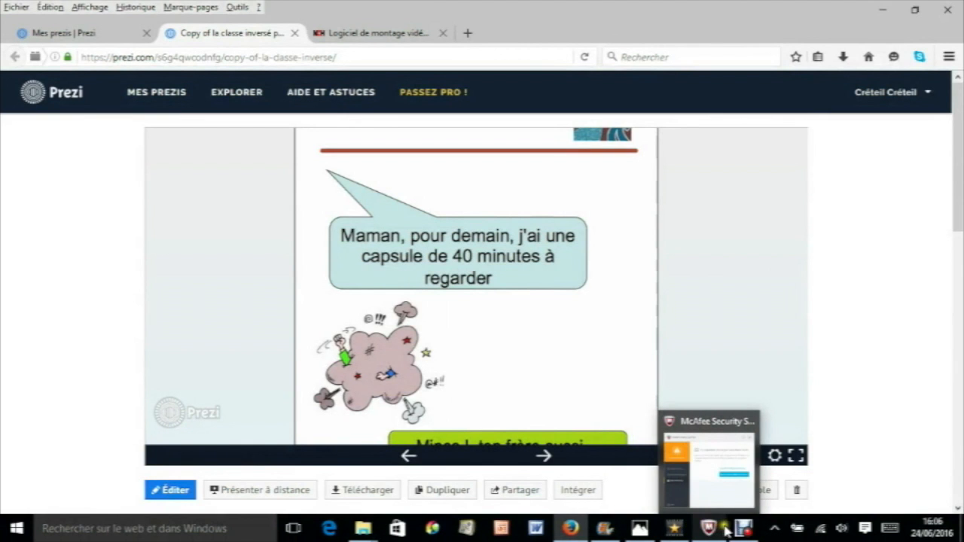
click(742, 530)
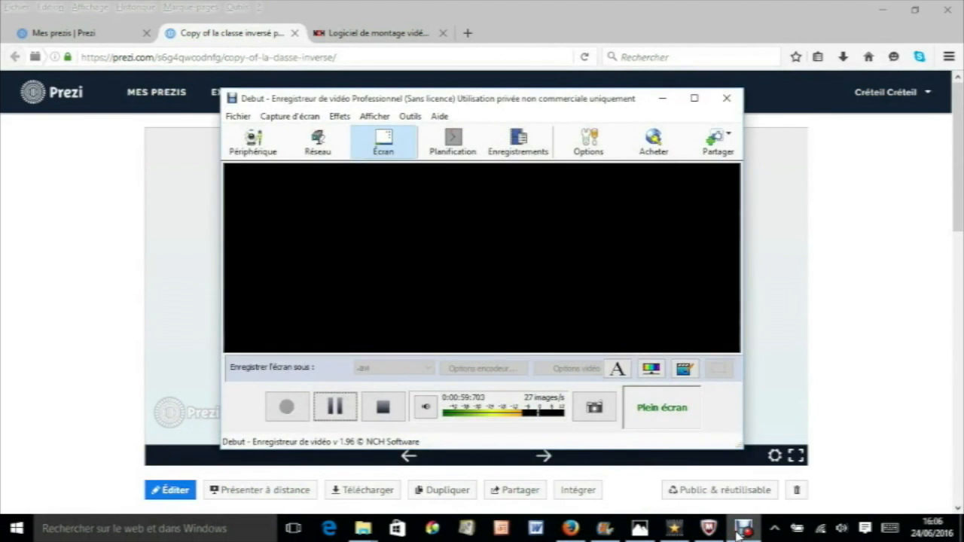
click(383, 409)
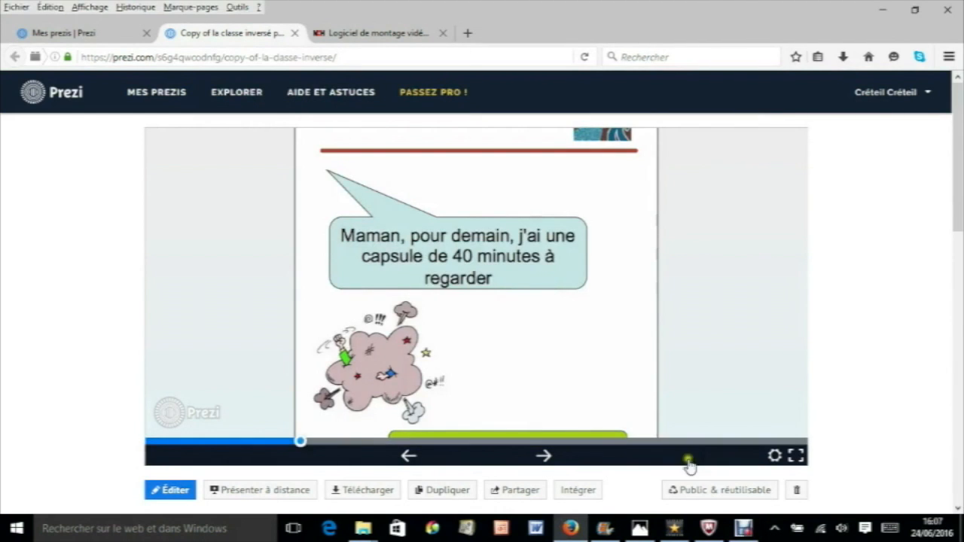
Switch to VideoPad and bring the end of the existing clips on the sequence timeline into view.
click(674, 528)
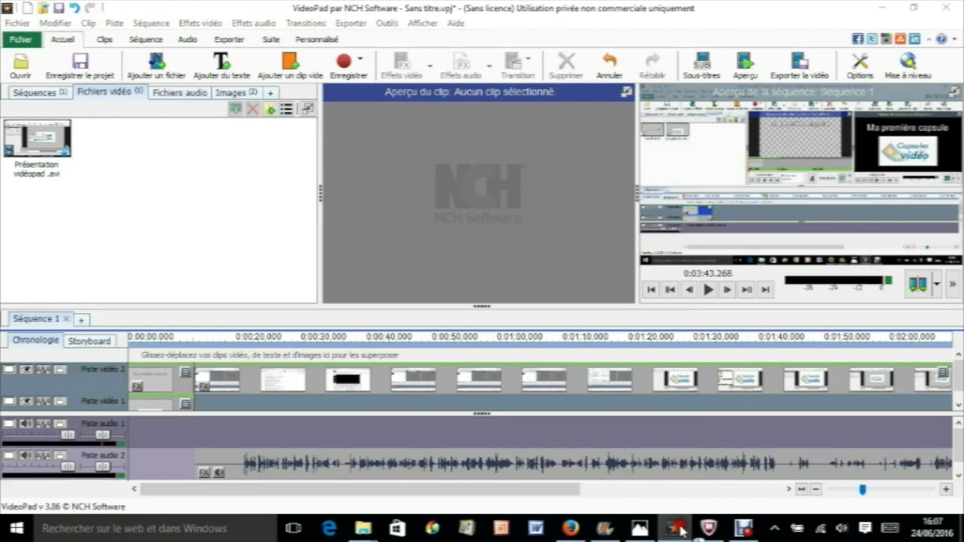
mouse_move(862, 490)
mouse_down()
mouse_move(871, 489)
mouse_move(859, 490)
mouse_up()
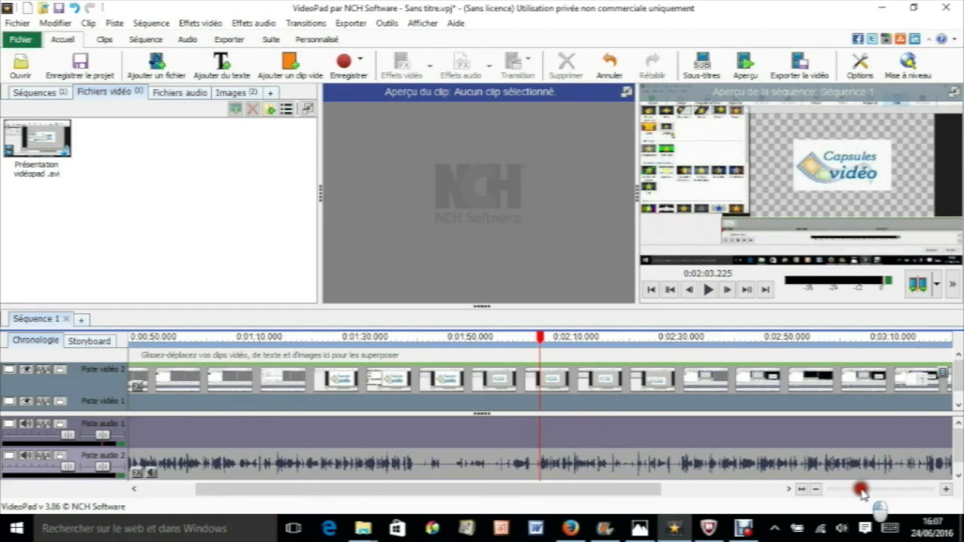
right_click(526, 464)
click(537, 486)
right_click(608, 476)
click(612, 480)
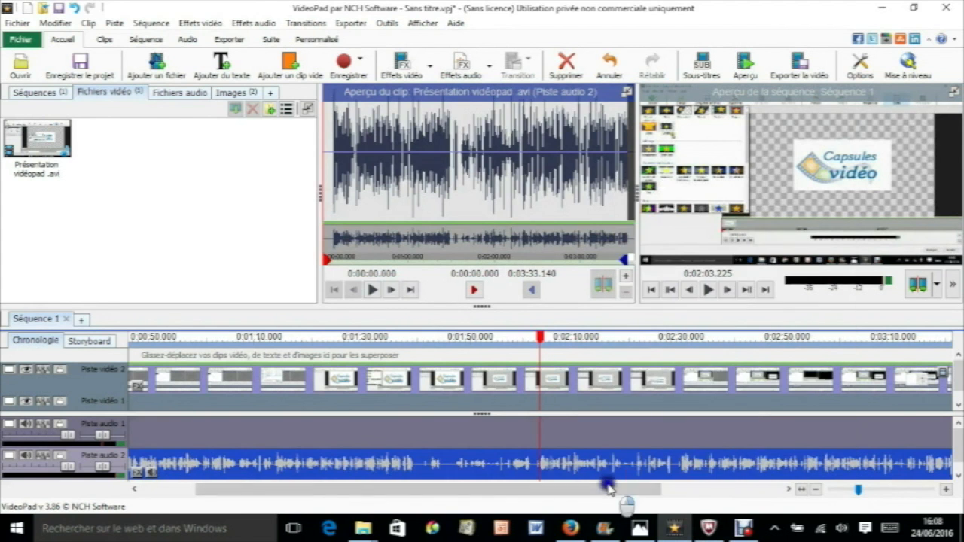
right_click(690, 493)
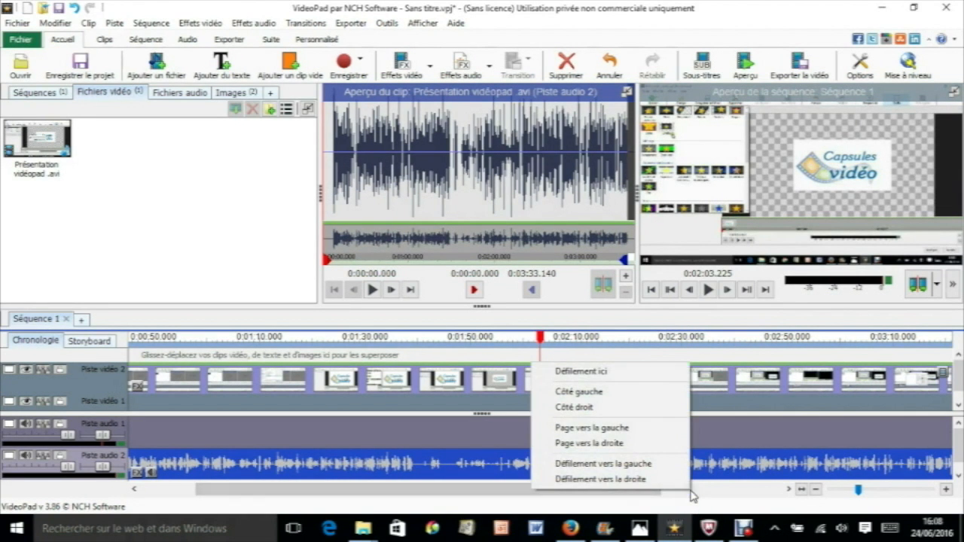
click(784, 490)
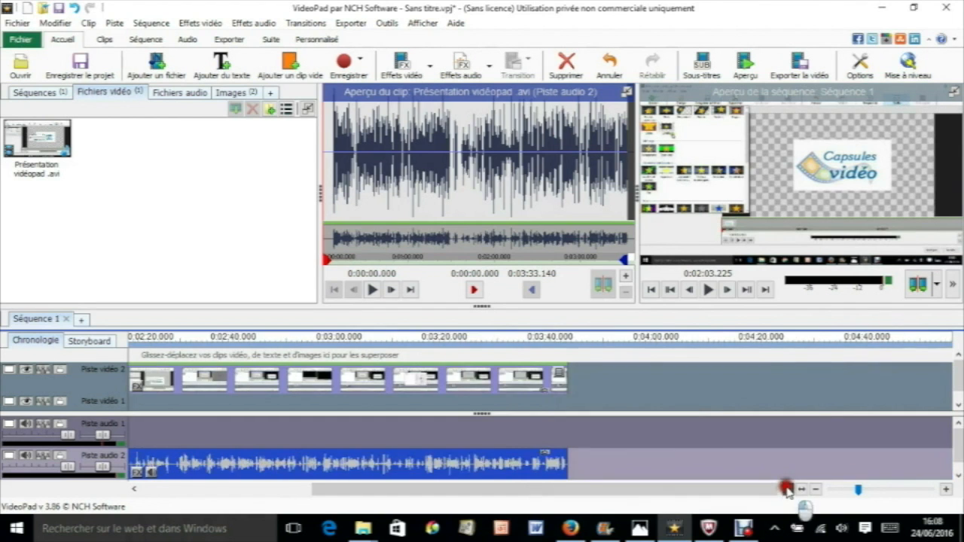
click(787, 489)
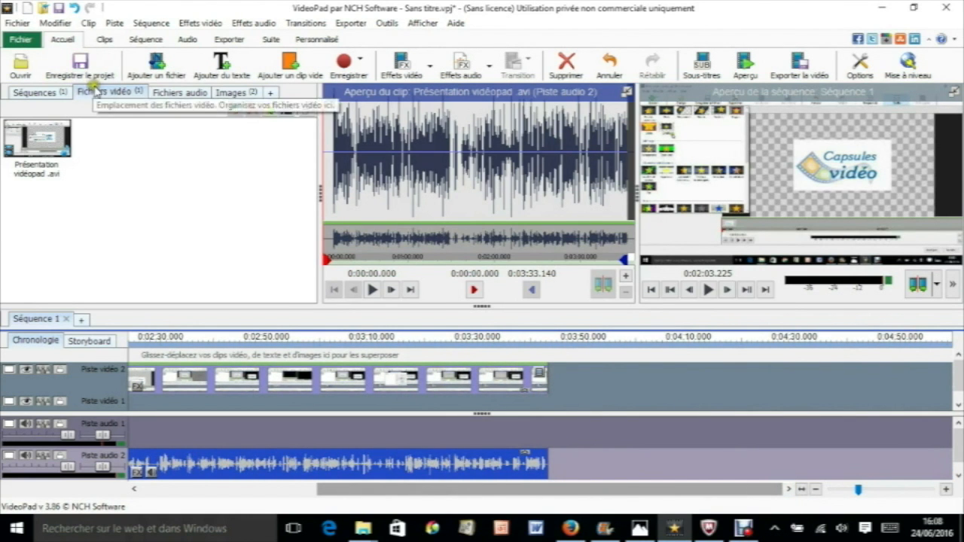
Import importation vidéo.avi from the Bureau folder and place it on video track 2 right after the last clip.
click(156, 64)
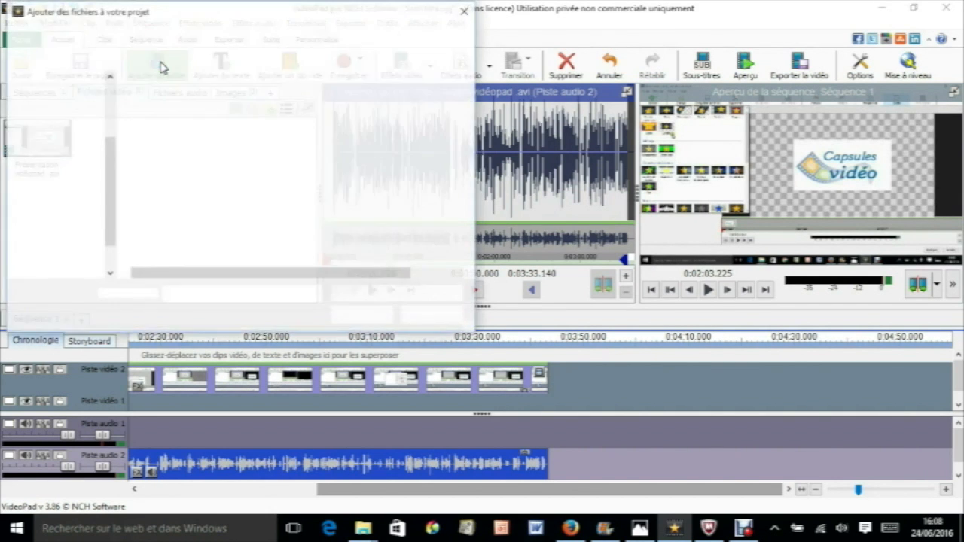
click(189, 80)
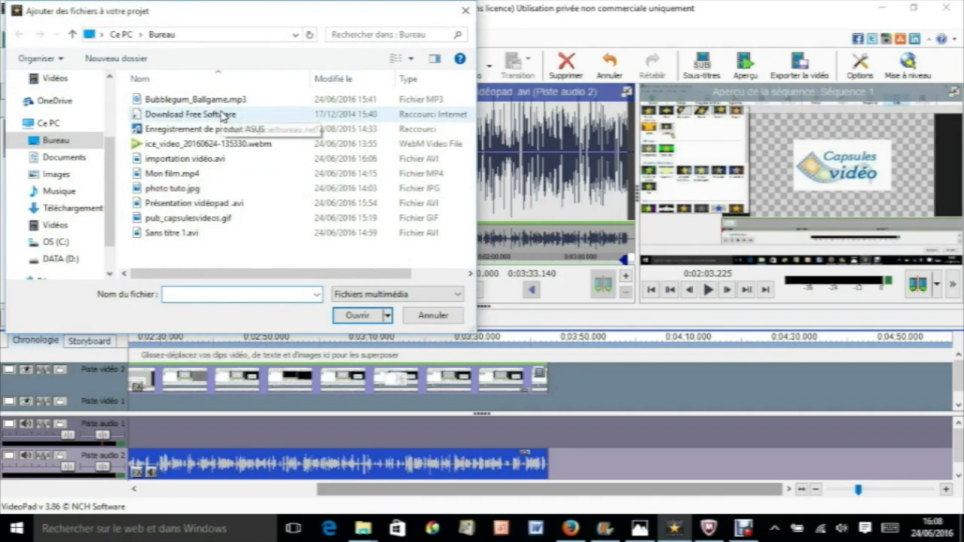
click(201, 160)
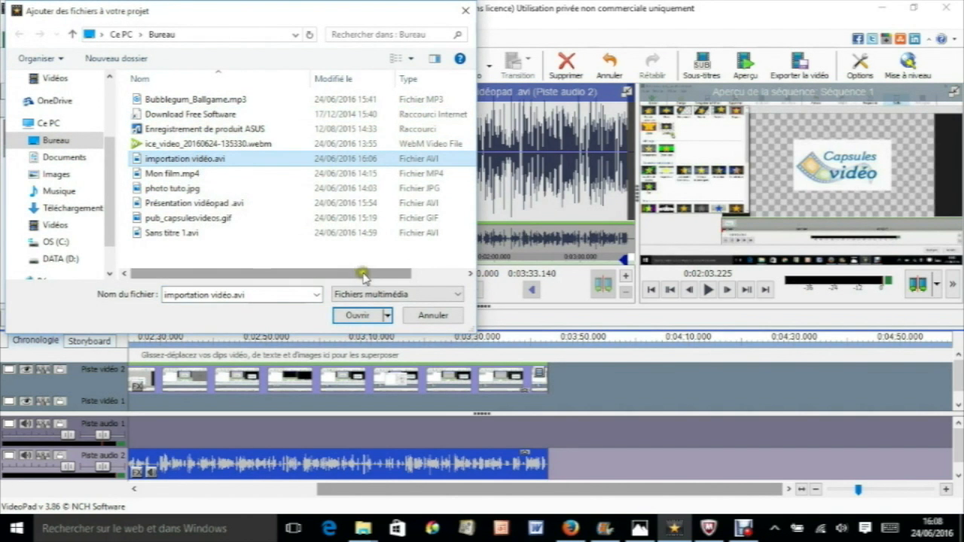
click(358, 316)
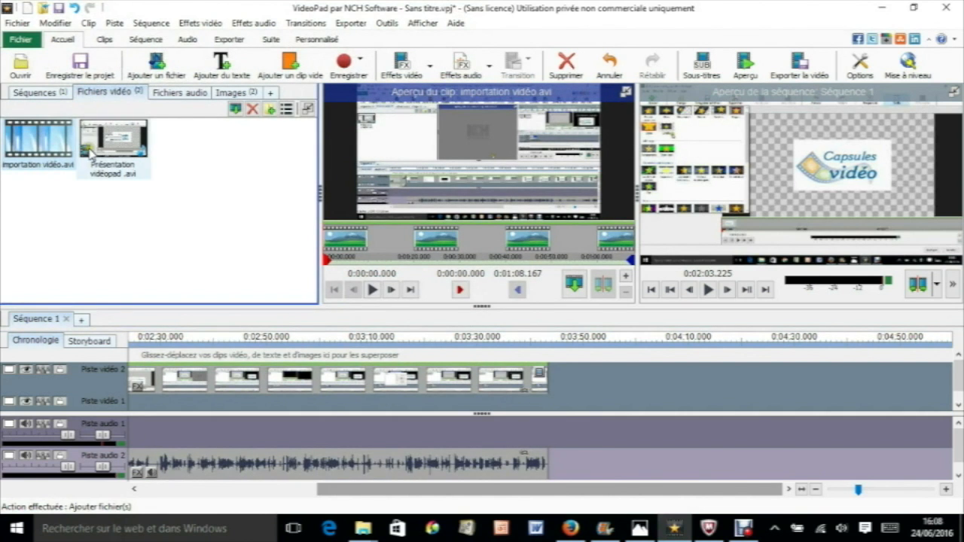
click(23, 148)
drag(23, 148, 589, 375)
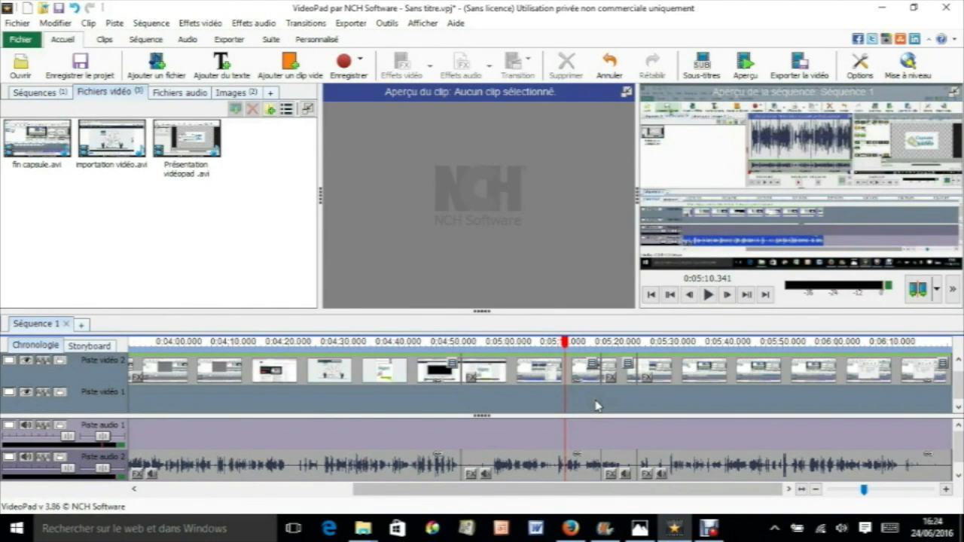
Play the passage after 0:05:10 and check the short segment's boundaries with the playhead, from 0:05:16.900 to 0:05:23.331.
click(709, 295)
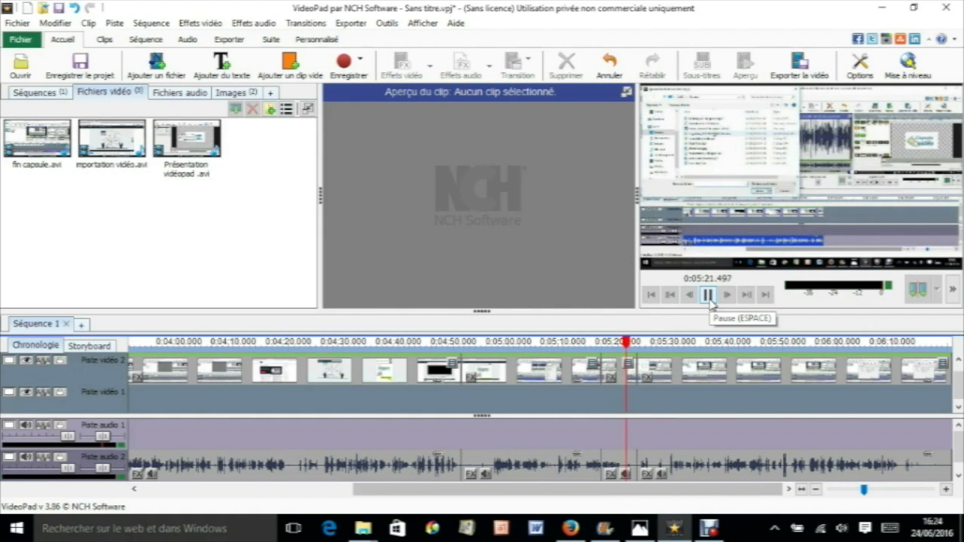
click(708, 295)
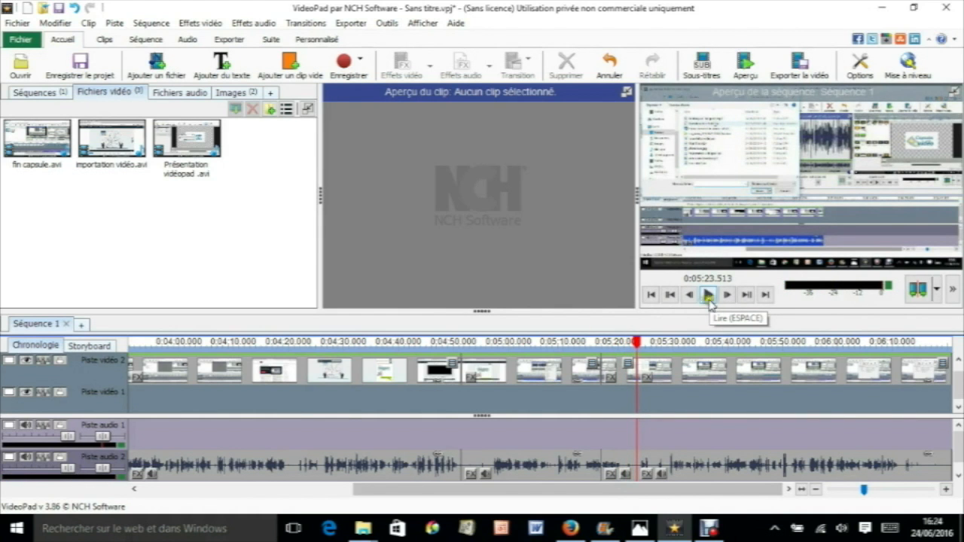
drag(636, 346, 601, 345)
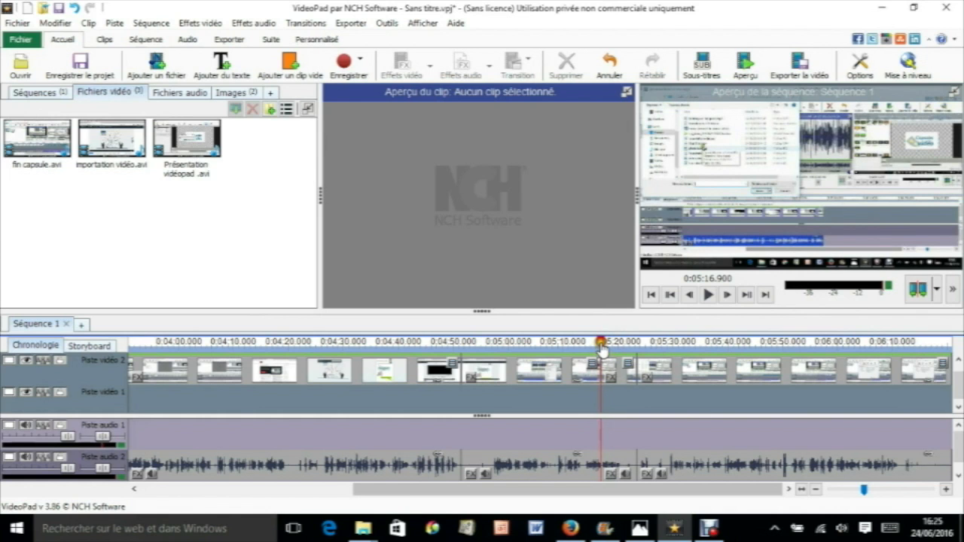
click(936, 287)
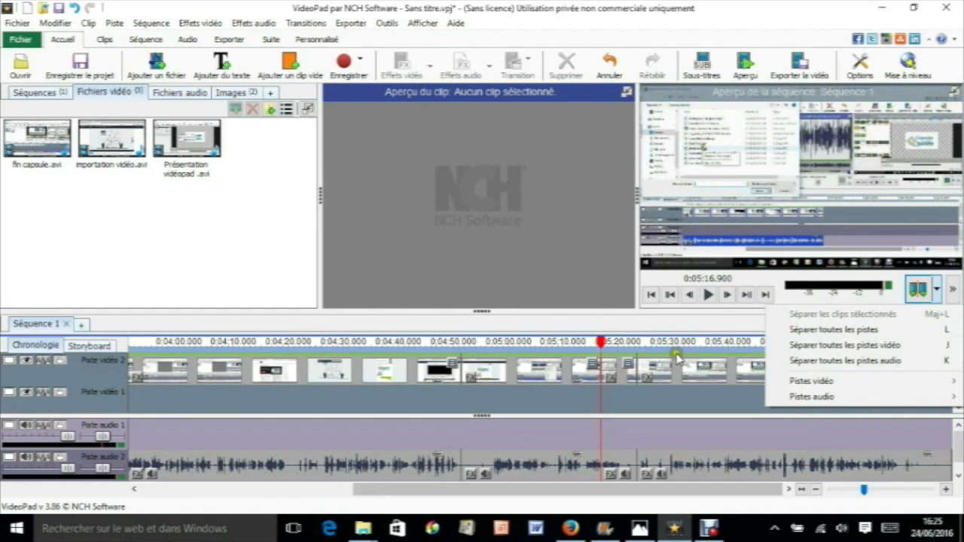
click(603, 341)
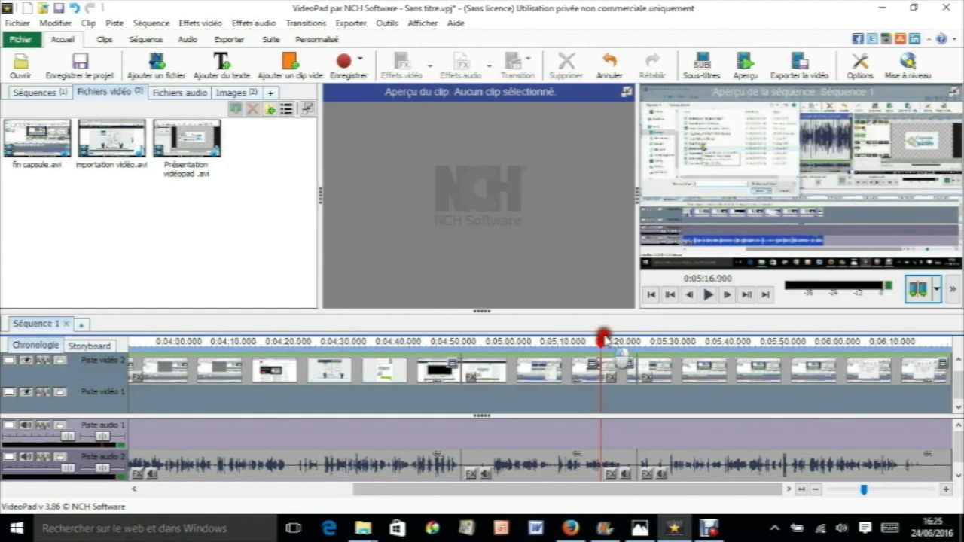
drag(610, 342, 637, 344)
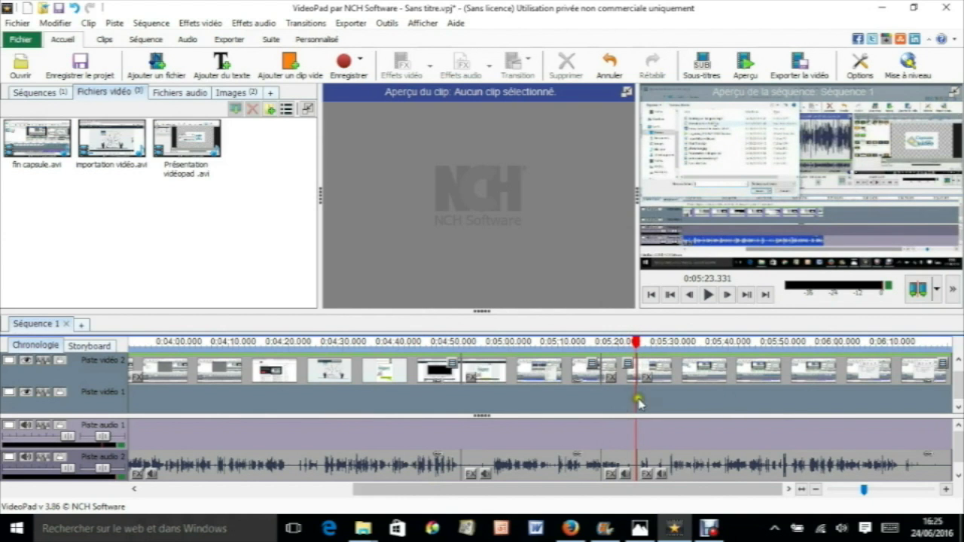
Delete the short split segment of fin capsule.avi on video track 2 and move the following clip back to close the gap.
click(610, 368)
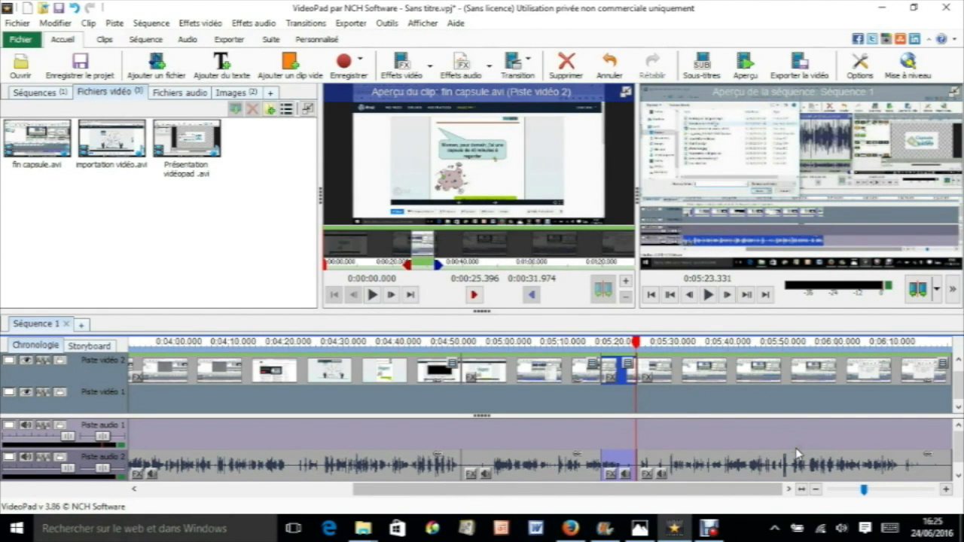
right_click(613, 366)
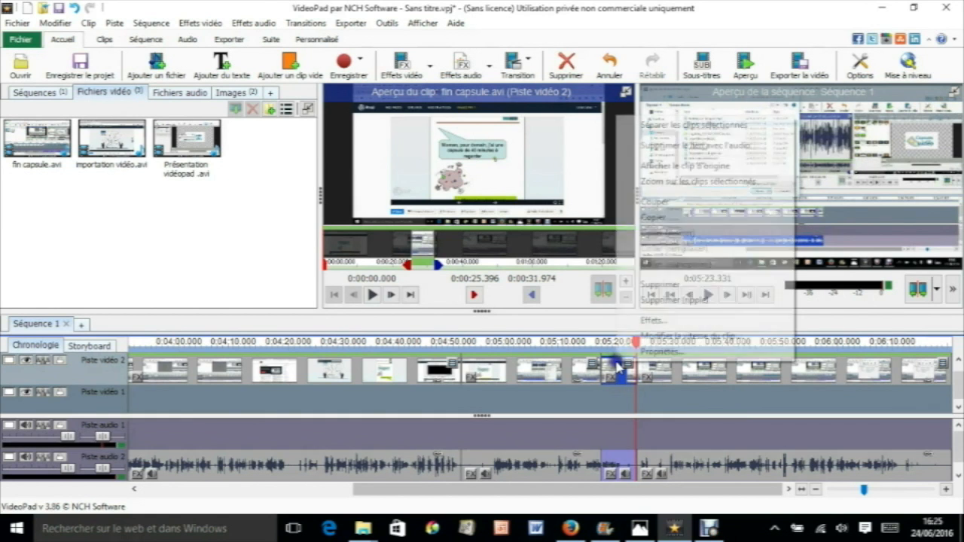
click(657, 287)
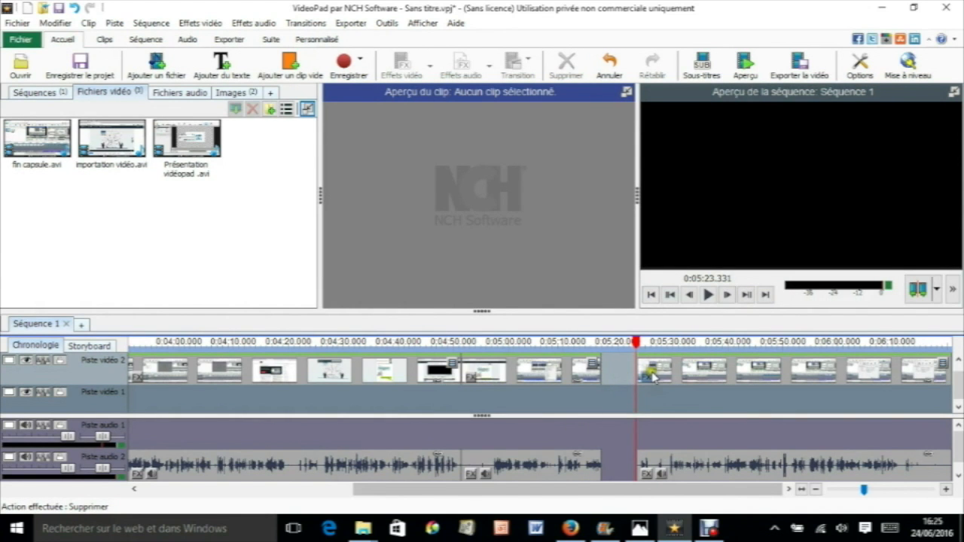
drag(658, 368, 634, 365)
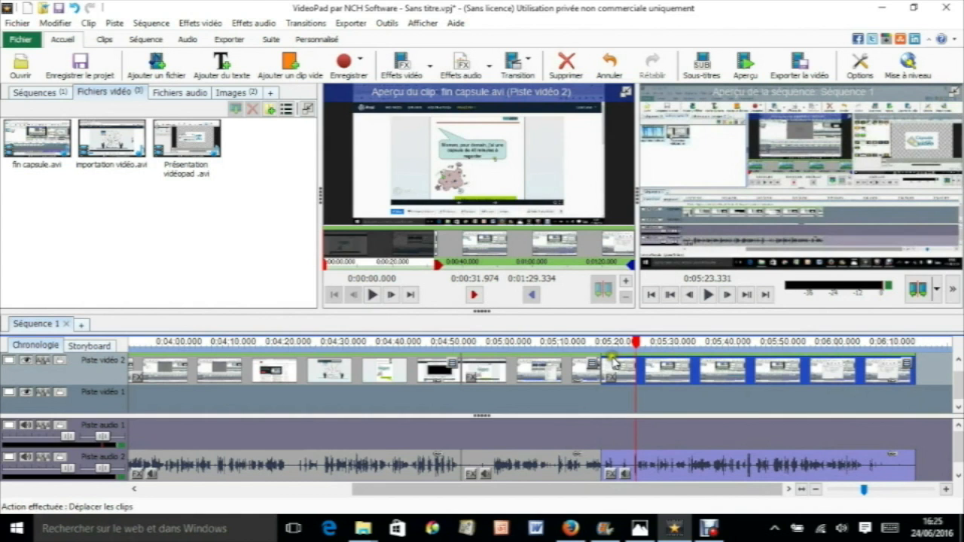
Play the sequence from about 0:05:12.5 across the new join between the two clips.
right_click(588, 398)
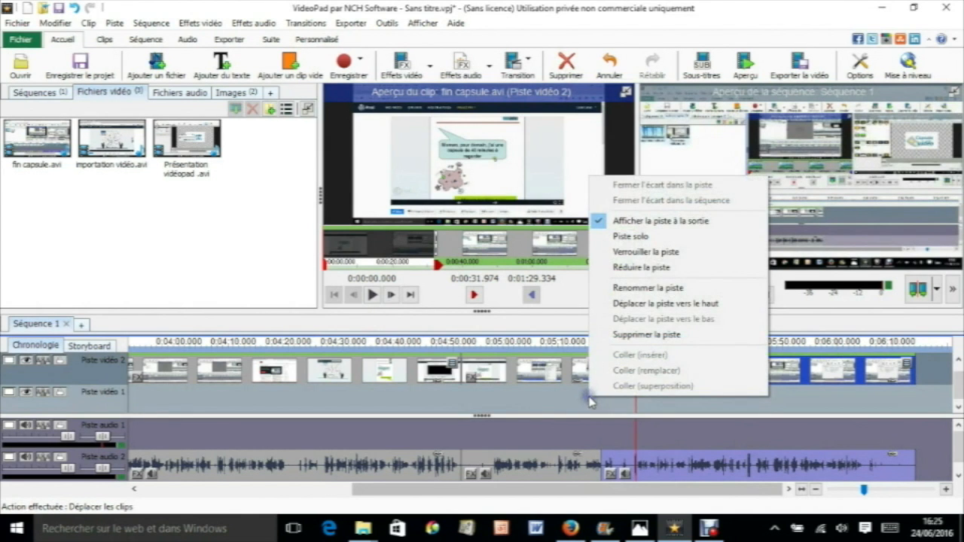
click(576, 404)
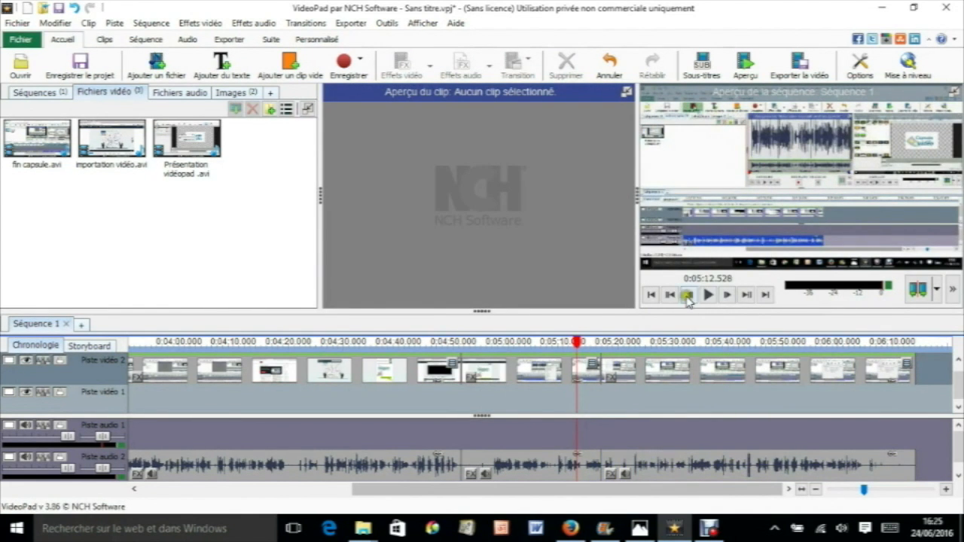
click(706, 296)
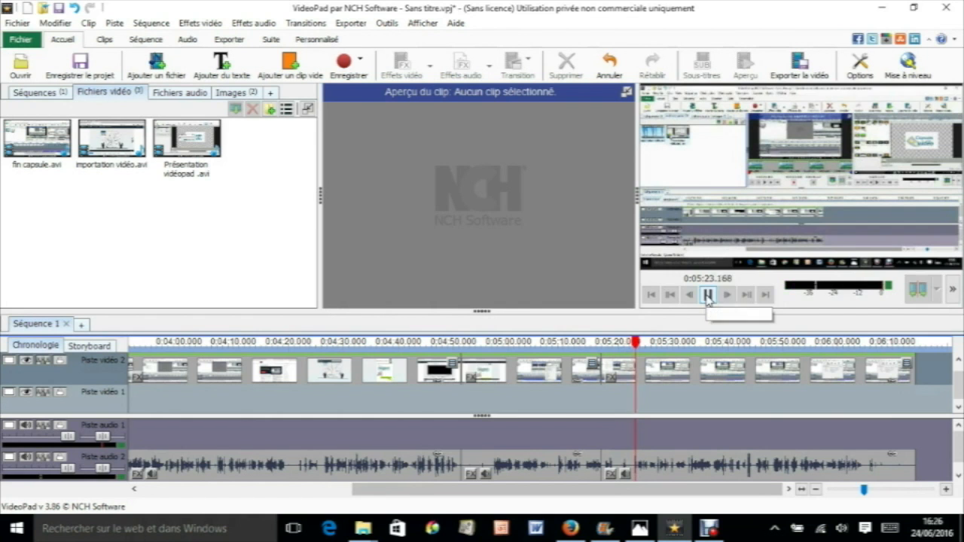
click(708, 295)
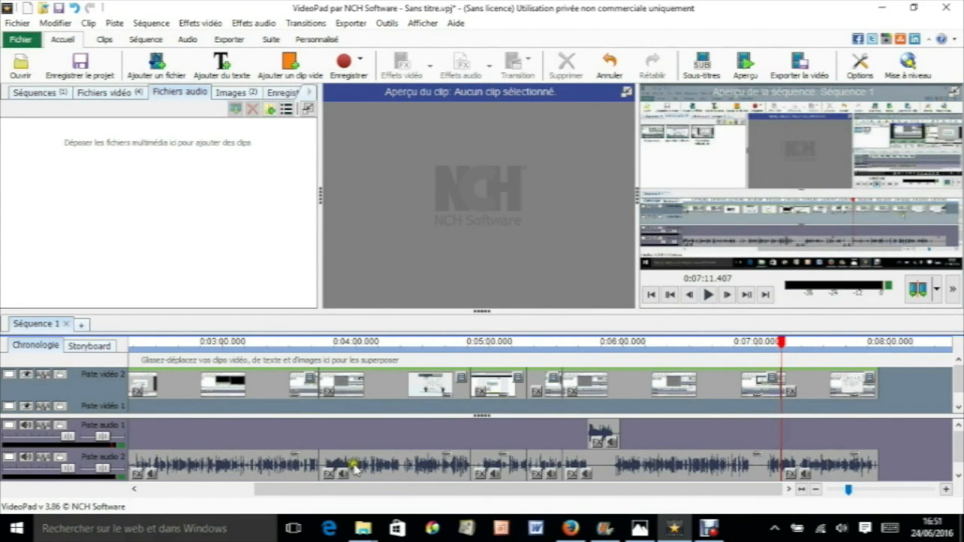
Import Bubblegum_Ballgame.mp3 from the Bureau folder and place it on audio track 1 at the very start of the sequence.
click(599, 446)
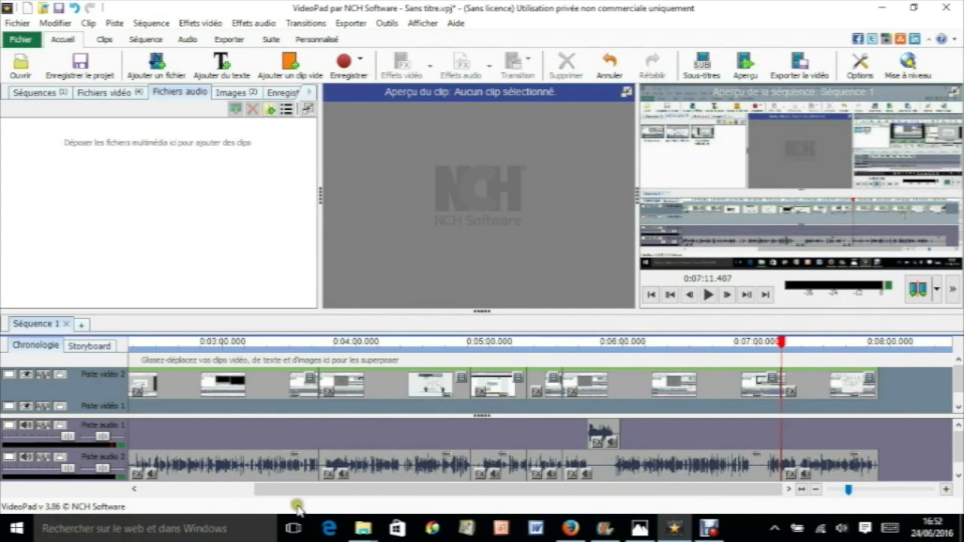
click(134, 489)
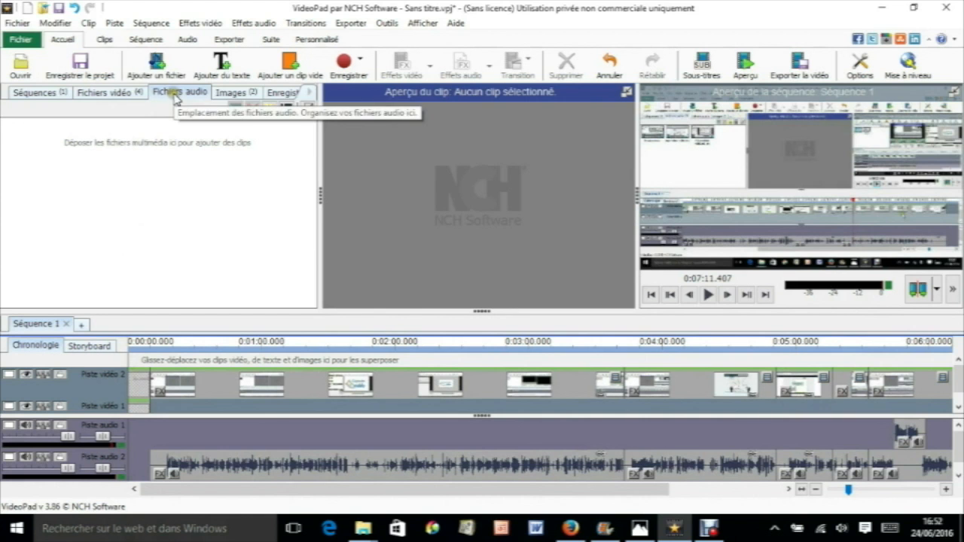
click(157, 71)
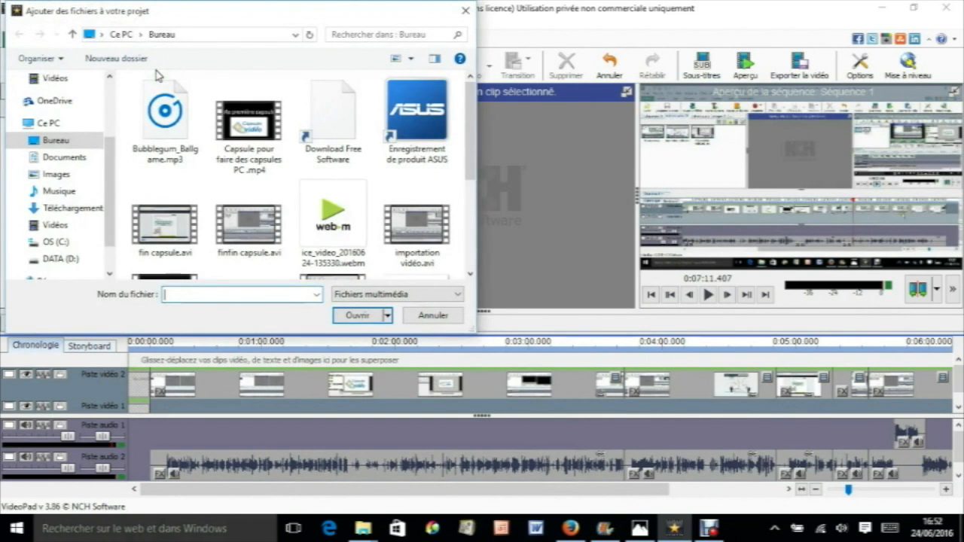
click(170, 138)
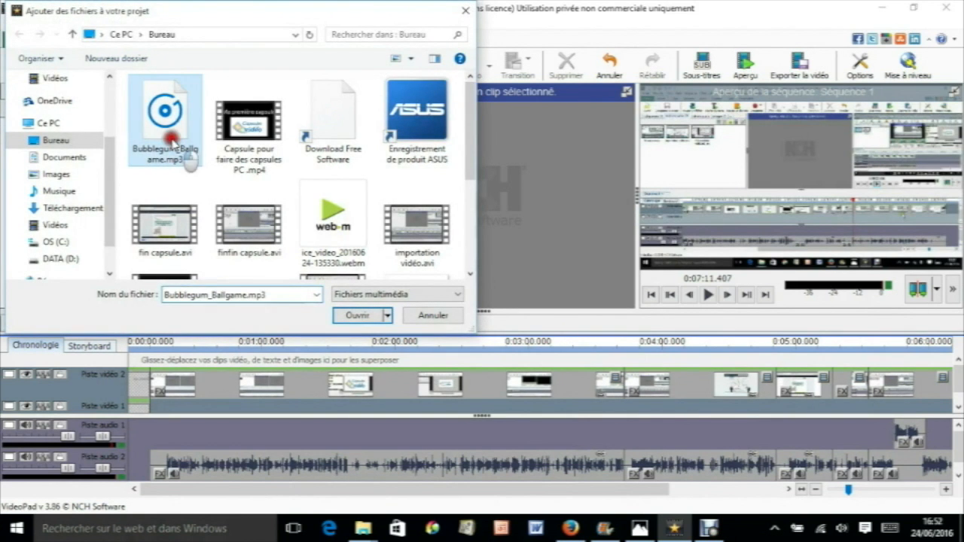
click(360, 315)
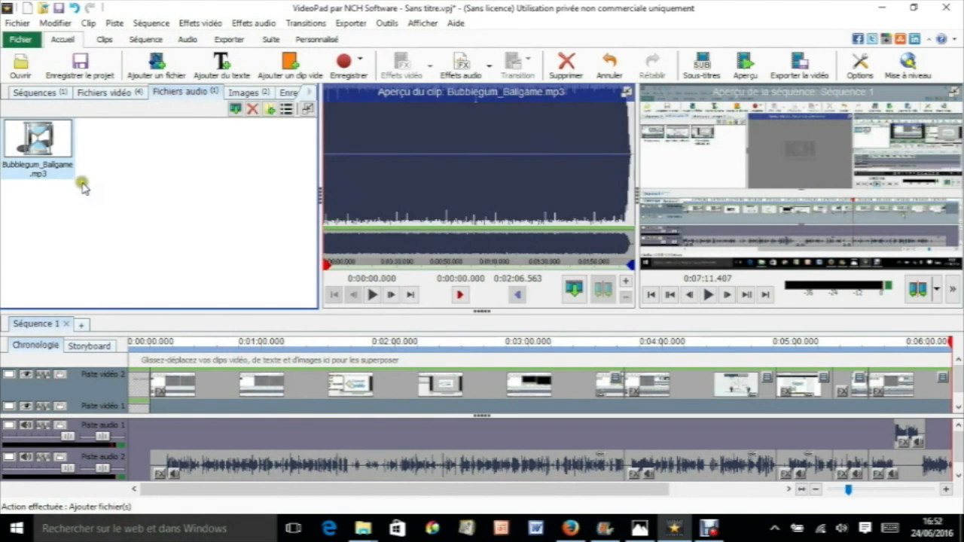
drag(65, 161, 136, 436)
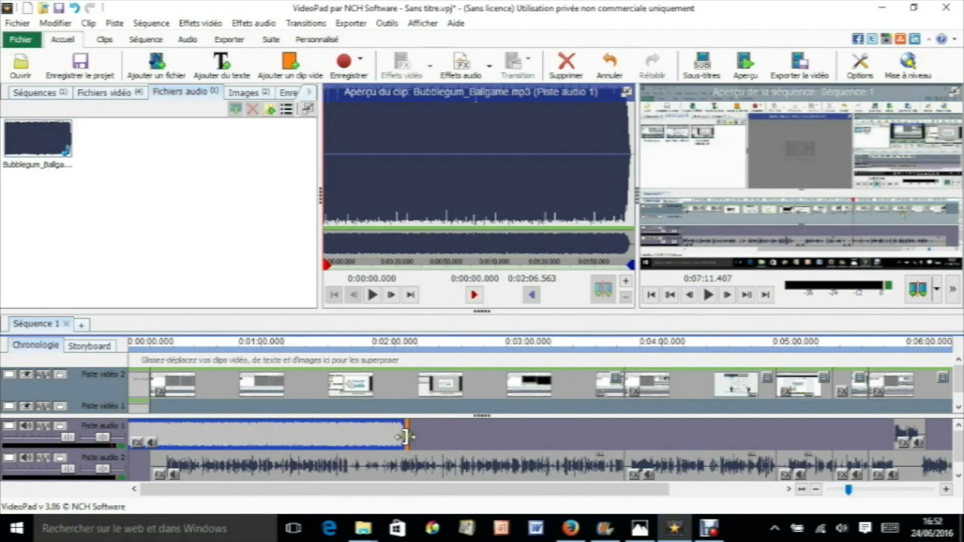
Shorten the music clip on audio track 1 to about 10.3 s so it covers only the intro, and view its available clip commands.
drag(407, 437, 150, 448)
click(138, 442)
right_click(142, 442)
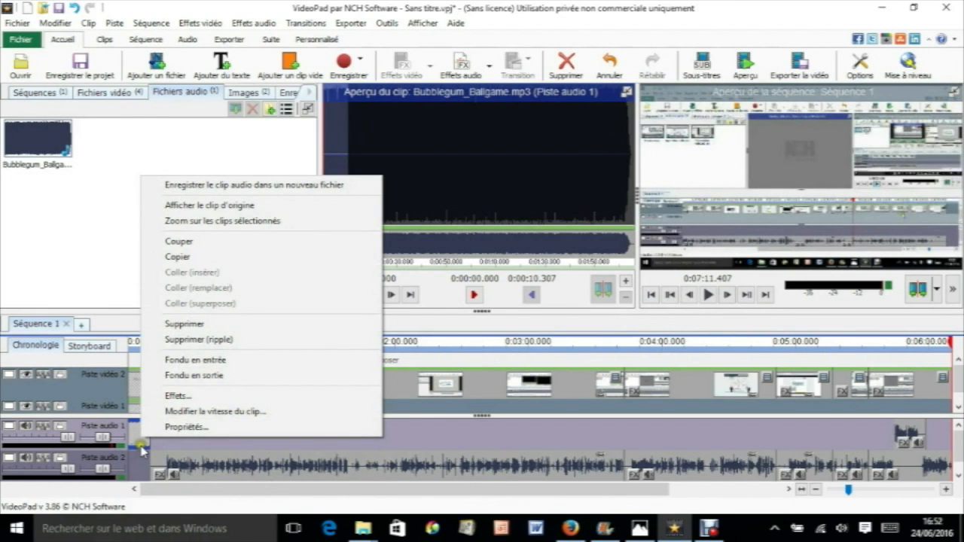
click(142, 454)
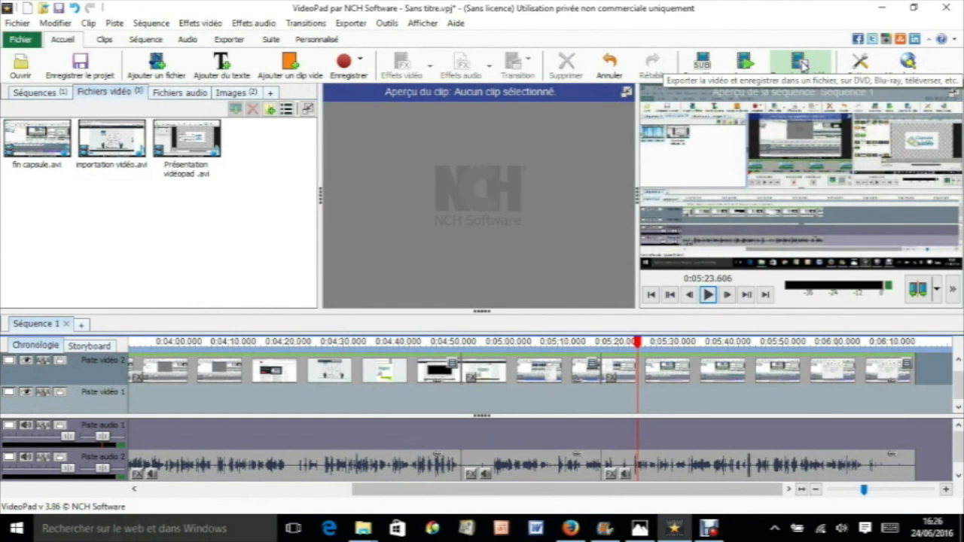
Export the sequence for computer as Sans titre.avi in the Videos folder, with the TV écran large preset, 1024 x 576 and 29.97 fps.
click(803, 65)
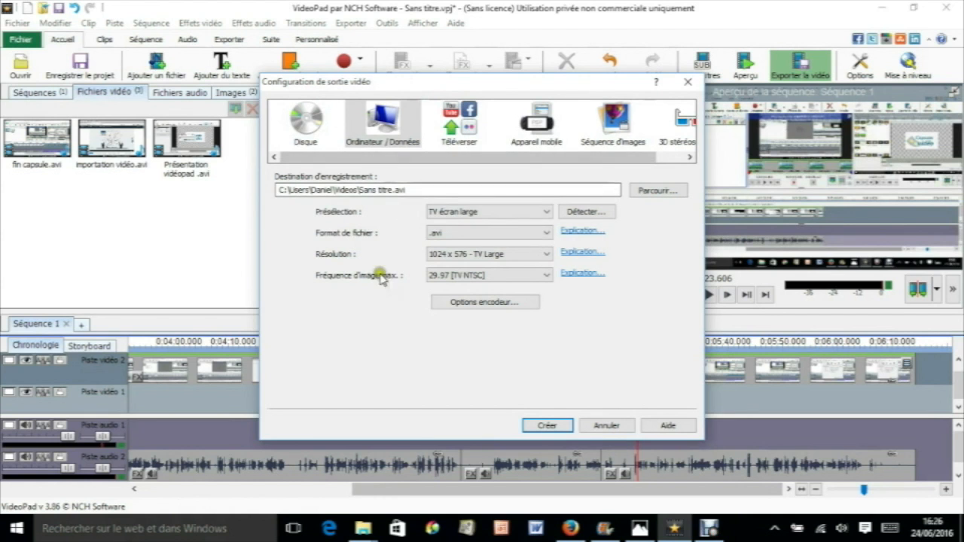
click(550, 427)
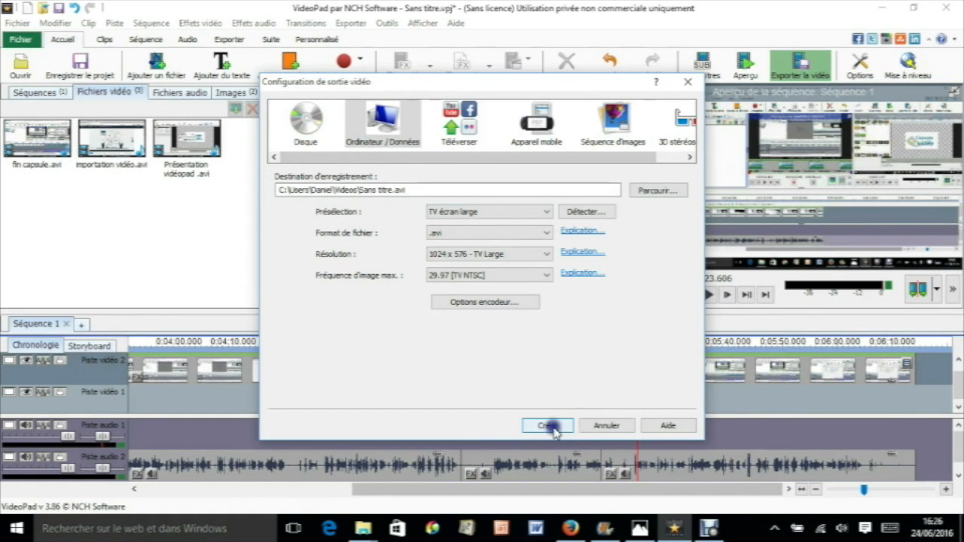